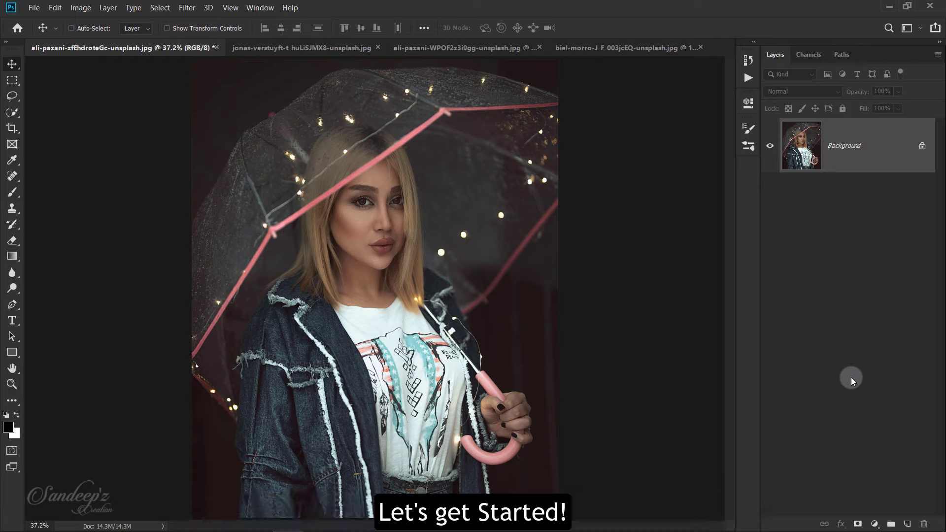
Step: Drag the light-lined bridge photo onto the portrait document, dropping it as Layer 1
{"action": "left_click", "coordinate": [335, 52]}
{"action": "left_click_drag", "start_coordinate": [329, 94], "coordinate": [205, 61]}
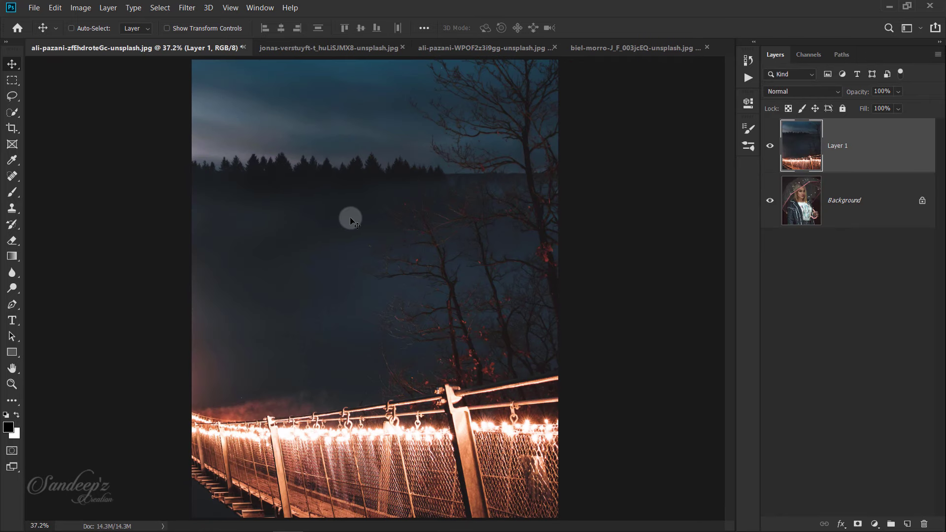
{"action": "mouse_move", "coordinate": [153, 50]}
{"action": "left_mouse_down"}
{"action": "mouse_move", "coordinate": [389, 231]}
{"action": "mouse_move", "coordinate": [437, 203]}
{"action": "left_mouse_up"}
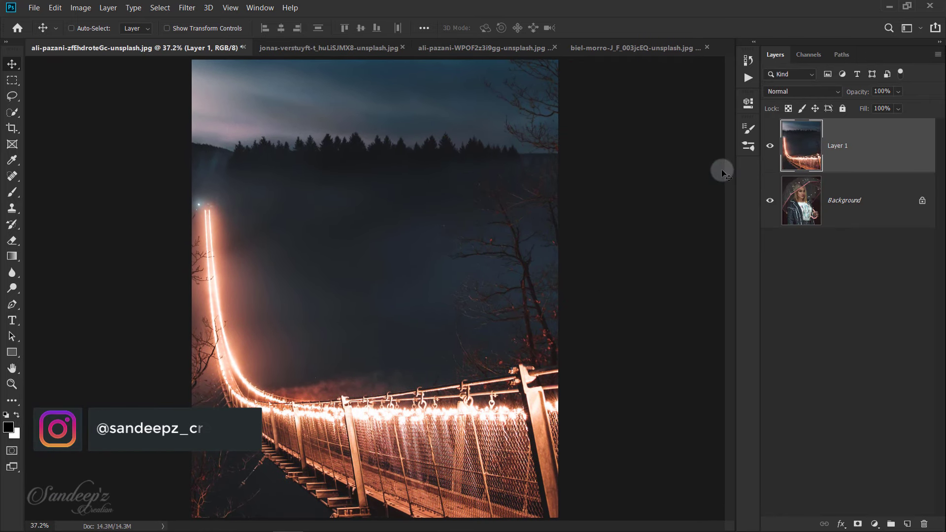
{"action": "left_click", "coordinate": [874, 523]}
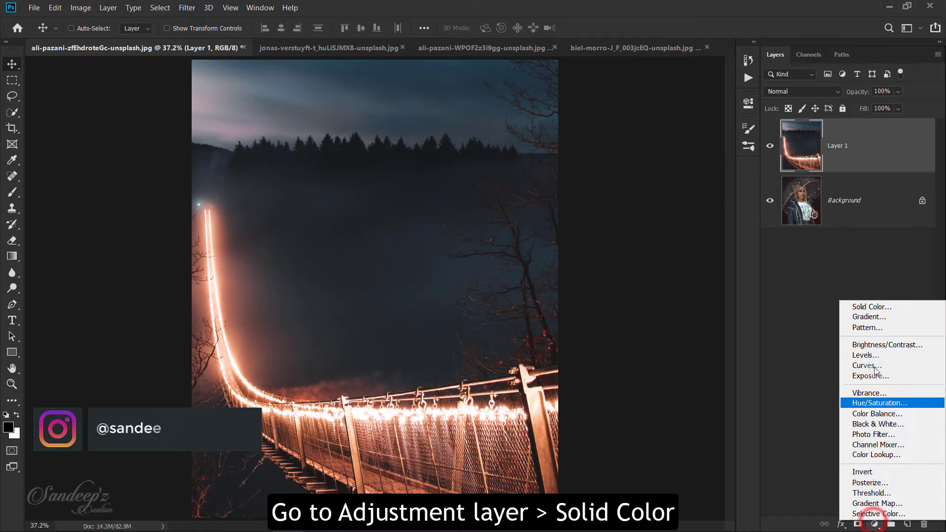
Step: Add Color Fill 1 in pink e70057 above Layer 1, blended in Color mode
{"action": "left_click", "coordinate": [871, 307]}
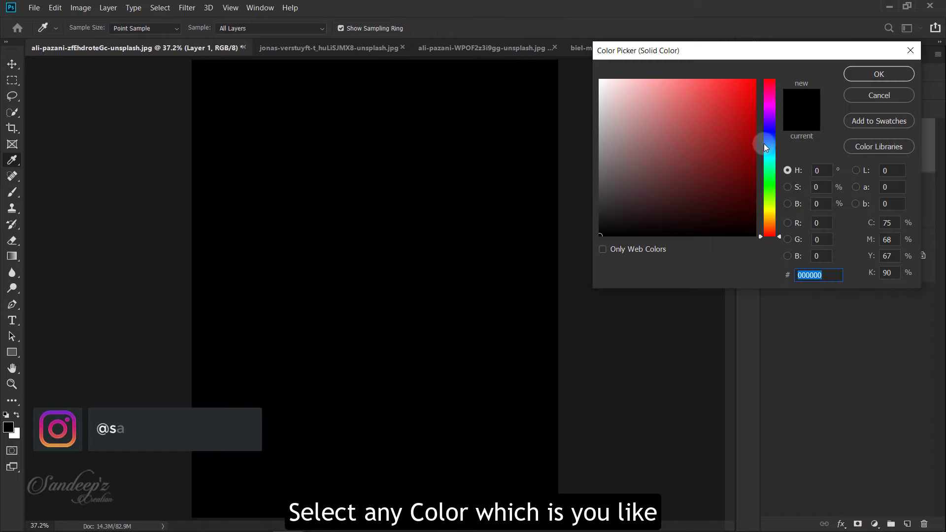
{"action": "left_click", "coordinate": [770, 215]}
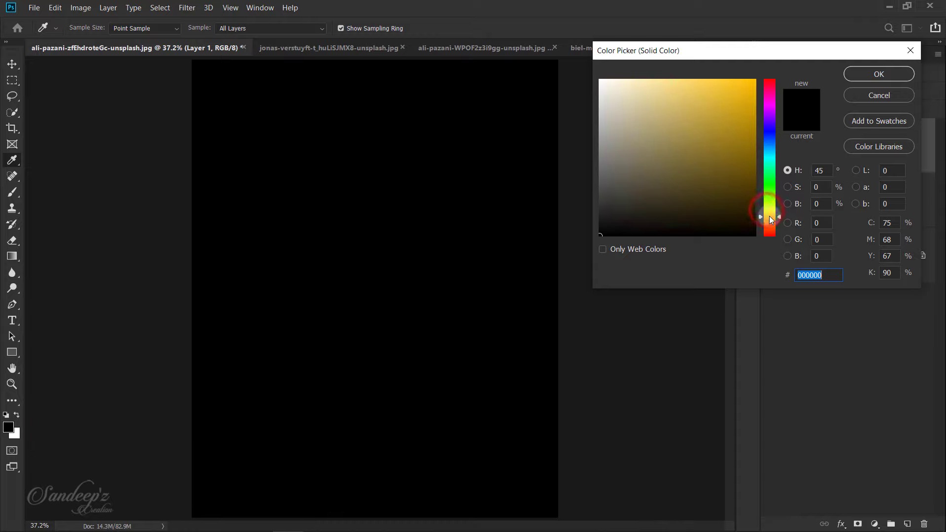
{"action": "left_click", "coordinate": [770, 137]}
{"action": "left_click", "coordinate": [772, 104]}
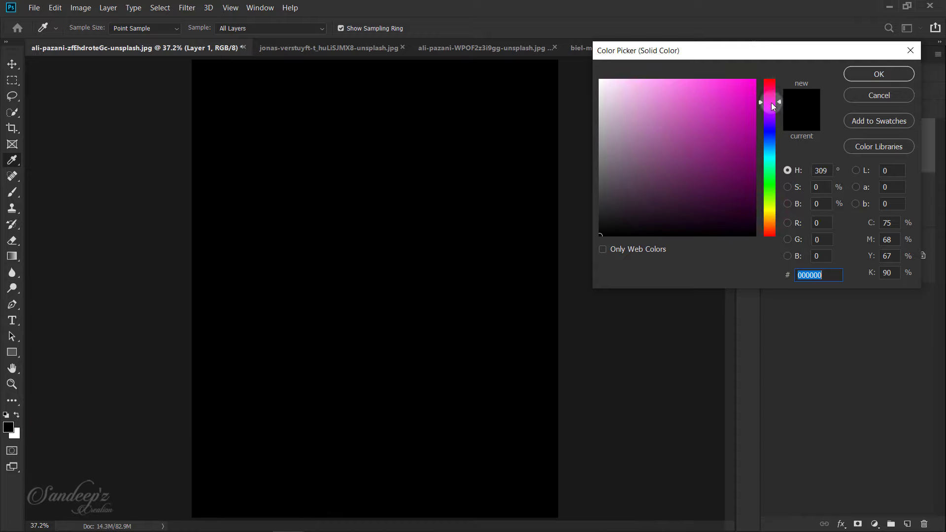
{"action": "mouse_move", "coordinate": [770, 102]}
{"action": "left_mouse_down"}
{"action": "mouse_move", "coordinate": [771, 88]}
{"action": "mouse_move", "coordinate": [756, 92]}
{"action": "left_mouse_up"}
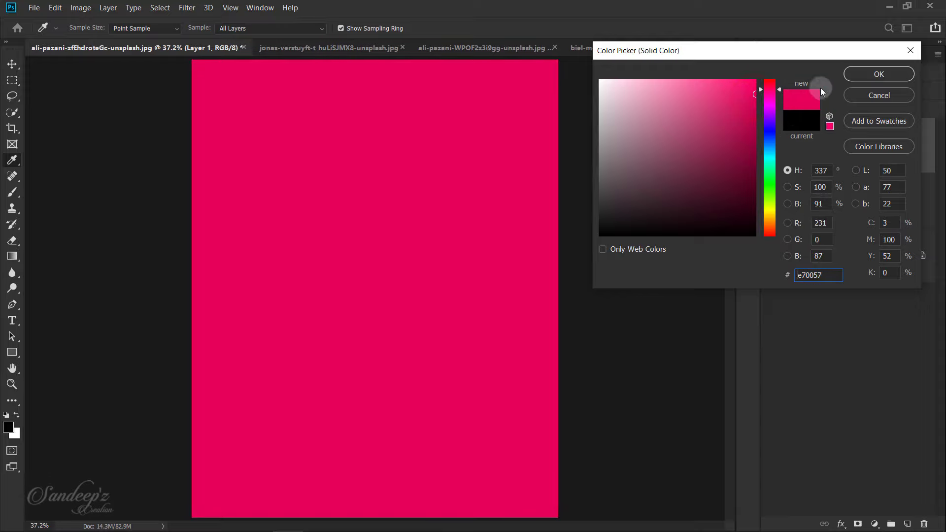
{"action": "left_click", "coordinate": [845, 74]}
{"action": "left_click", "coordinate": [820, 96]}
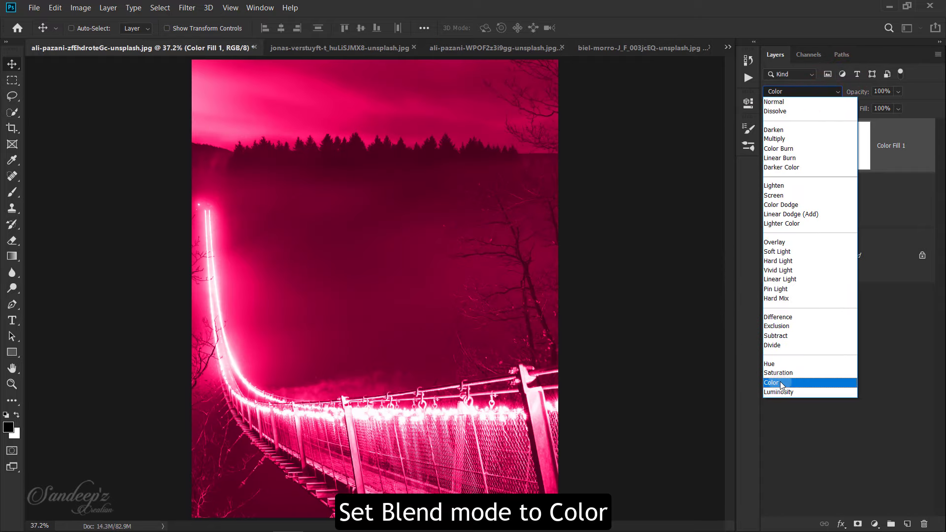
{"action": "left_click", "coordinate": [779, 382]}
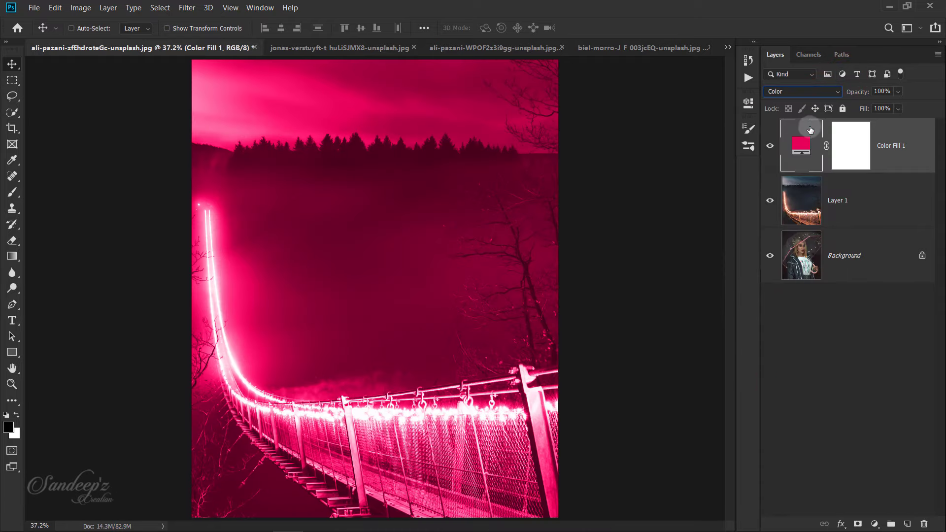
Step: Group Color Fill 1 with Layer 1 as Group 1, set it to Screen, and nudge it down
{"action": "left_click", "coordinate": [837, 201], "text": "ctrl"}
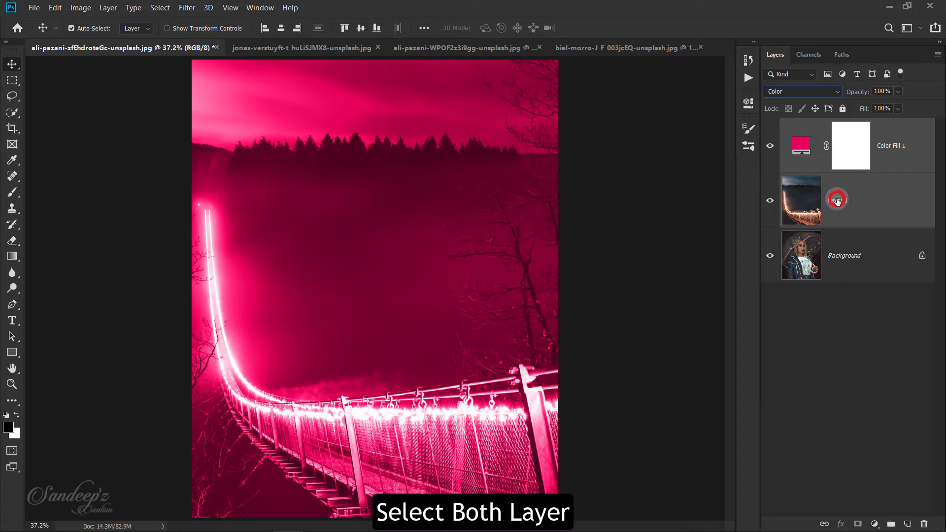
{"action": "key", "text": "ctrl+g"}
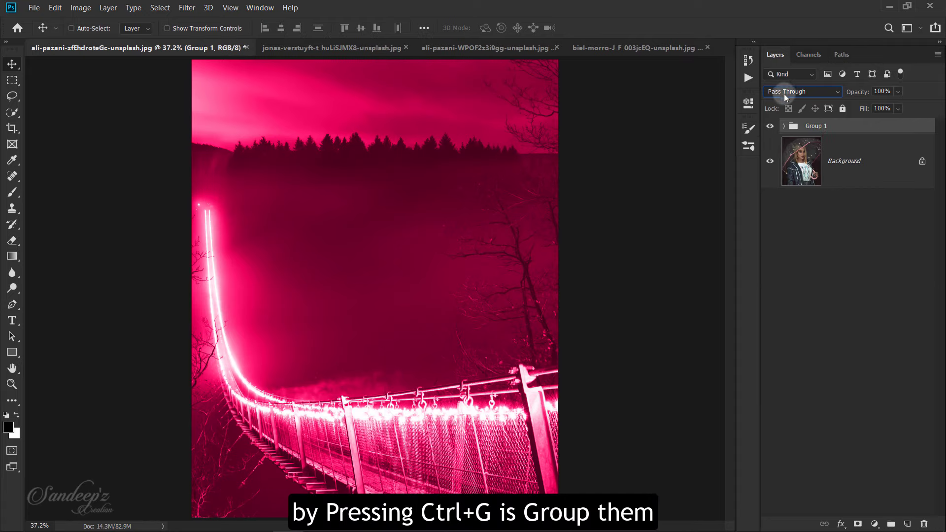
{"action": "left_click", "coordinate": [785, 92]}
{"action": "left_click", "coordinate": [767, 215]}
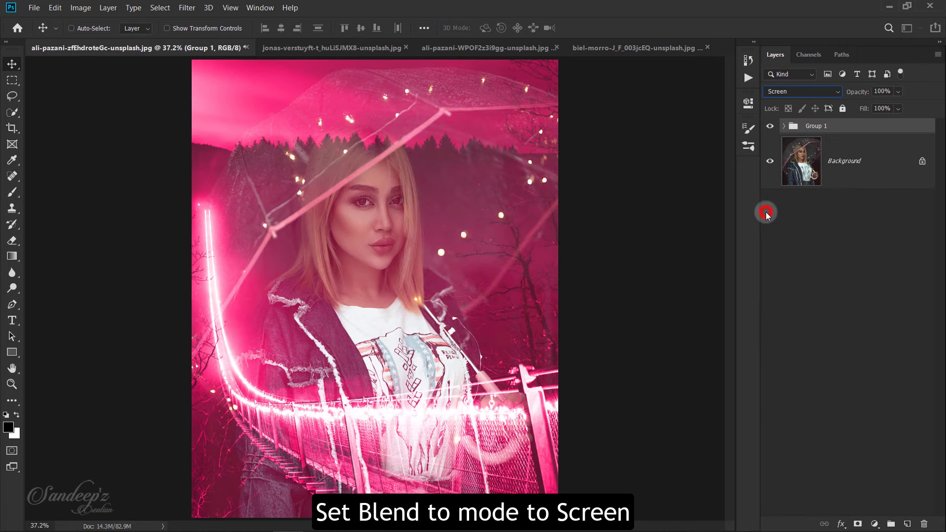
{"action": "mouse_move", "coordinate": [437, 163]}
{"action": "left_mouse_down"}
{"action": "mouse_move", "coordinate": [442, 190]}
{"action": "mouse_move", "coordinate": [438, 179]}
{"action": "left_mouse_up"}
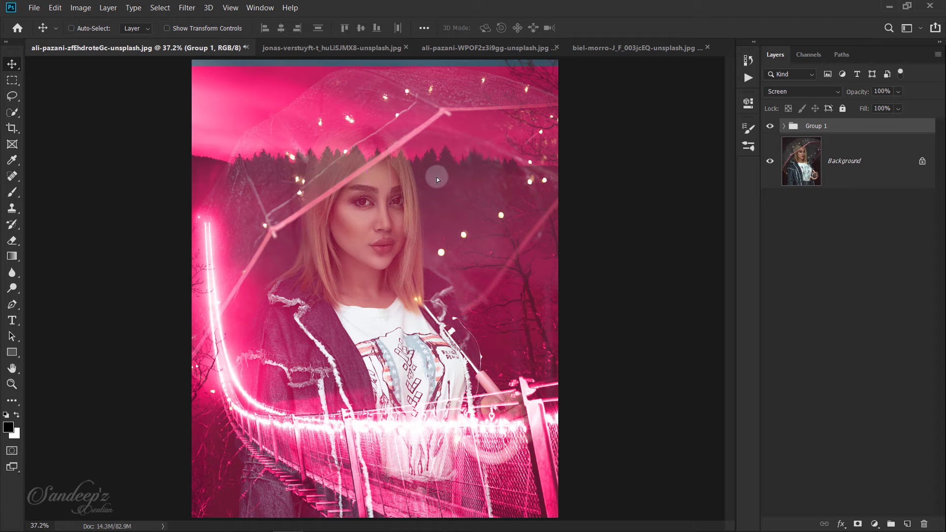
Step: Lower Group 1 to 90% opacity and toggle its visibility to compare with the portrait
{"action": "left_click_drag", "start_coordinate": [854, 93], "coordinate": [851, 94]}
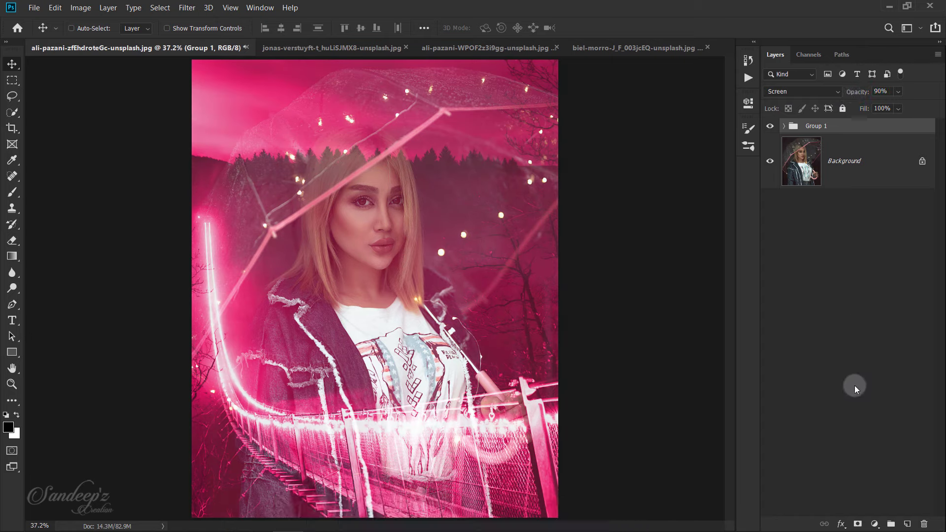
{"action": "left_click", "coordinate": [772, 127]}
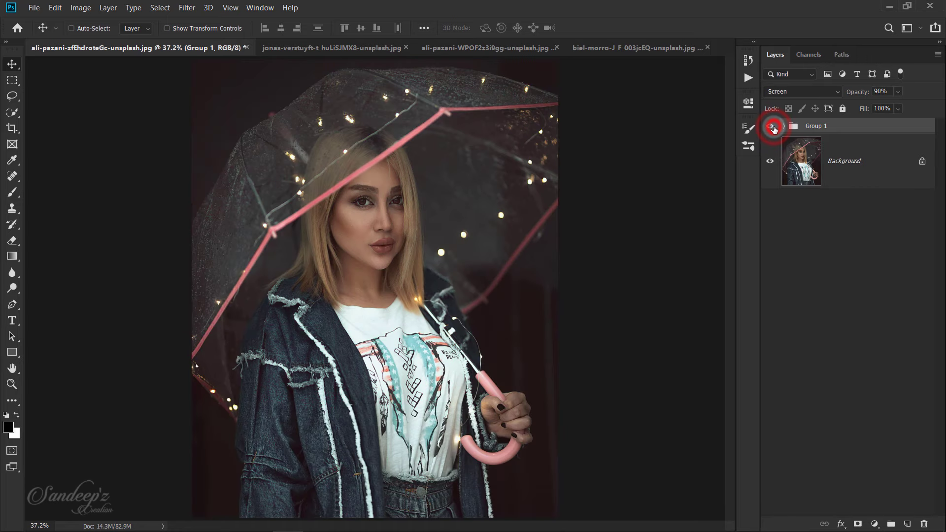
{"action": "left_click", "coordinate": [771, 128]}
{"action": "left_click", "coordinate": [771, 127]}
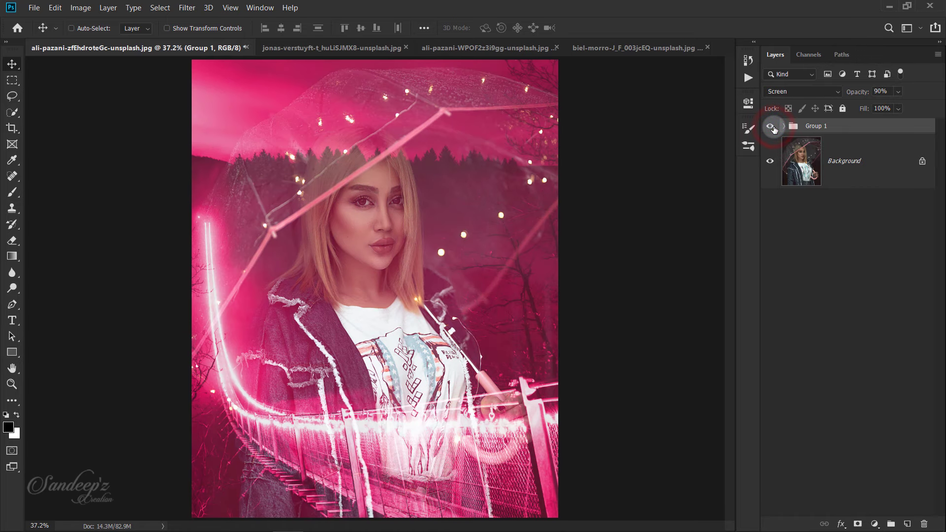
{"action": "left_click", "coordinate": [875, 523]}
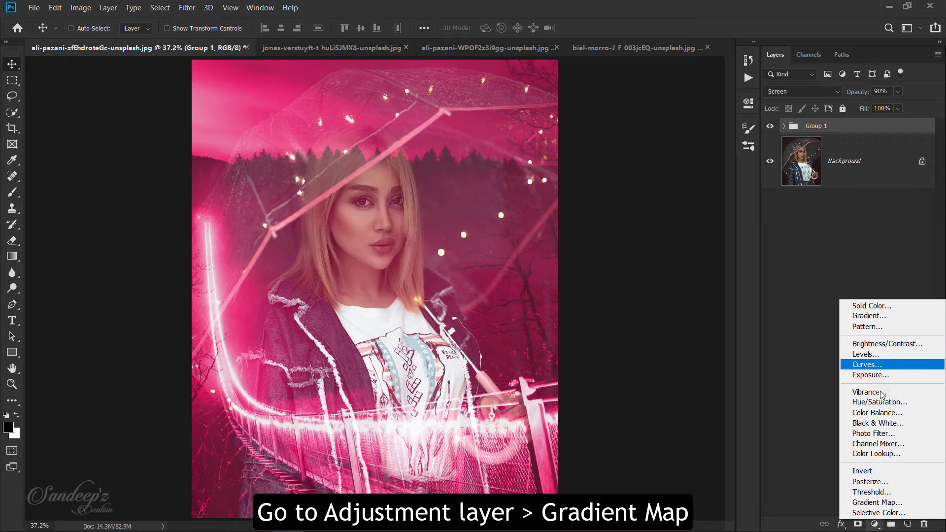
Step: Add a Gradient Map adjustment using the Violet, Orange preset
{"action": "left_click", "coordinate": [885, 502]}
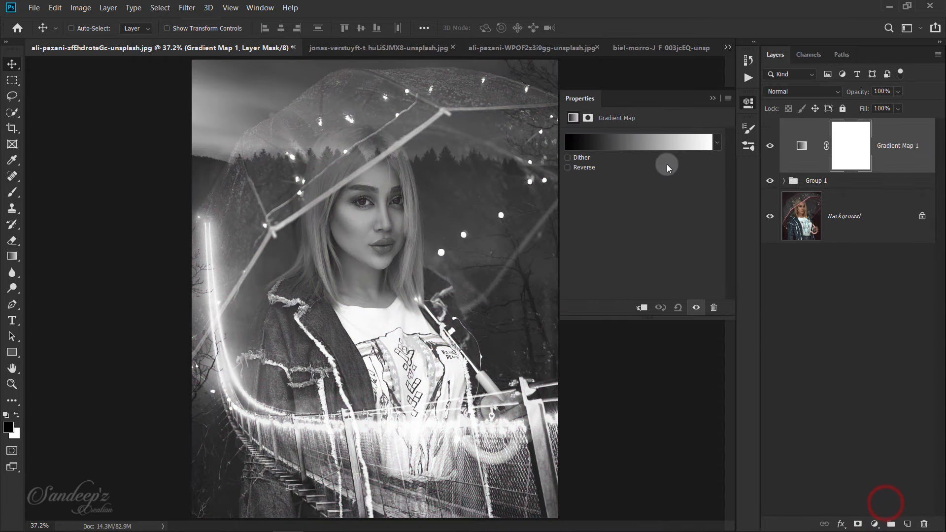
{"action": "left_click", "coordinate": [667, 146]}
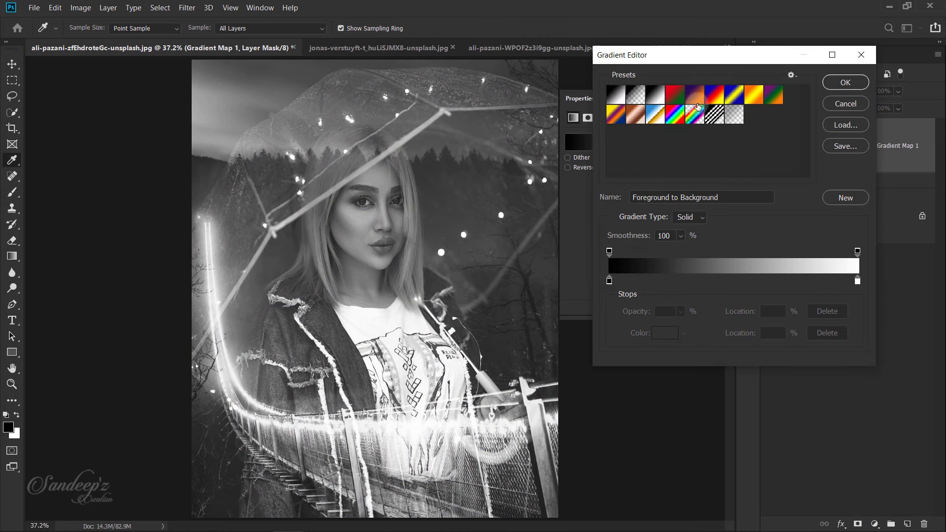
{"action": "left_click", "coordinate": [700, 98]}
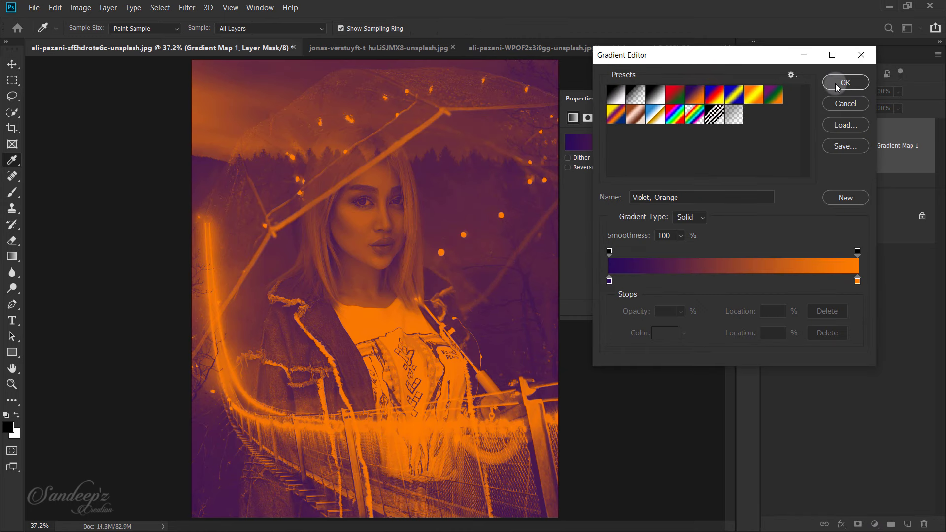
{"action": "left_click", "coordinate": [836, 83]}
{"action": "left_click", "coordinate": [717, 98]}
Step: Set Gradient Map 1 to Soft Light blend mode at 15% opacity
{"action": "left_click", "coordinate": [791, 91]}
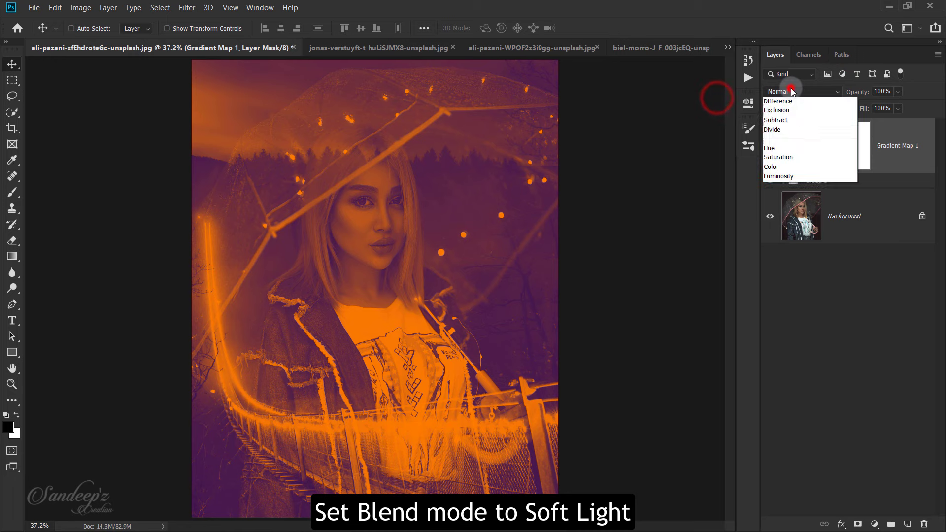
{"action": "left_click", "coordinate": [772, 252]}
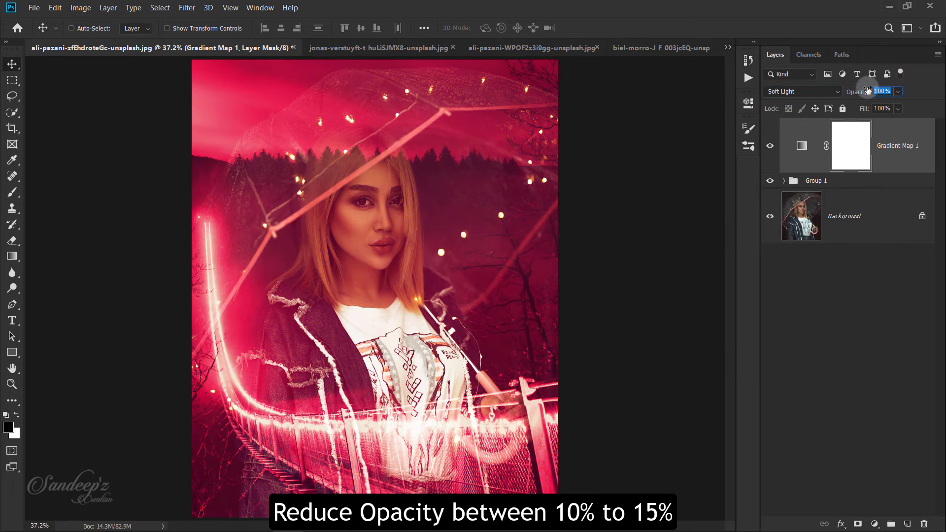
{"action": "type", "text": "15"}
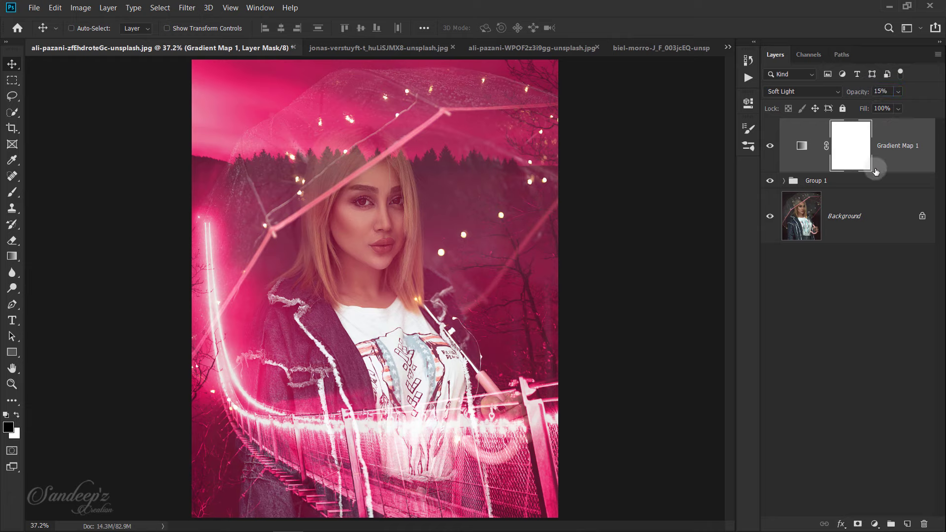
{"action": "left_click", "coordinate": [844, 296]}
{"action": "left_click", "coordinate": [903, 146]}
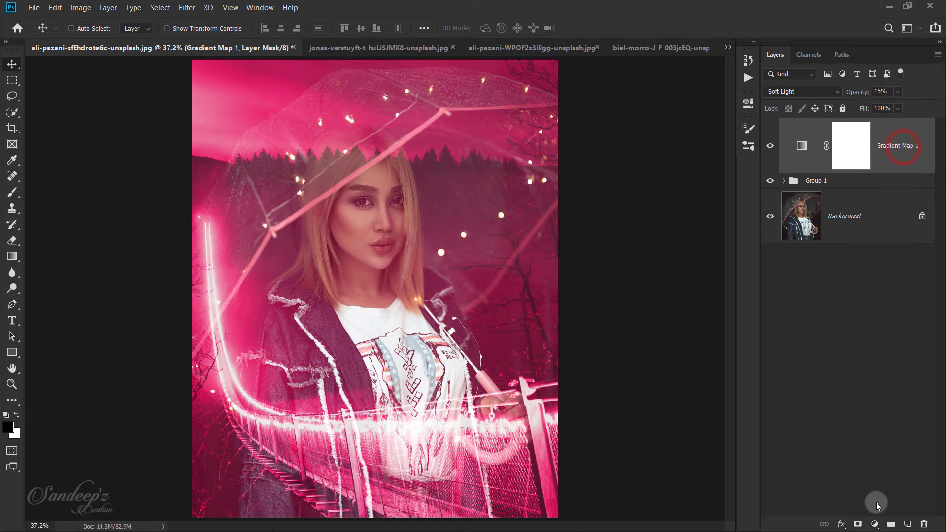
{"action": "left_click", "coordinate": [878, 527]}
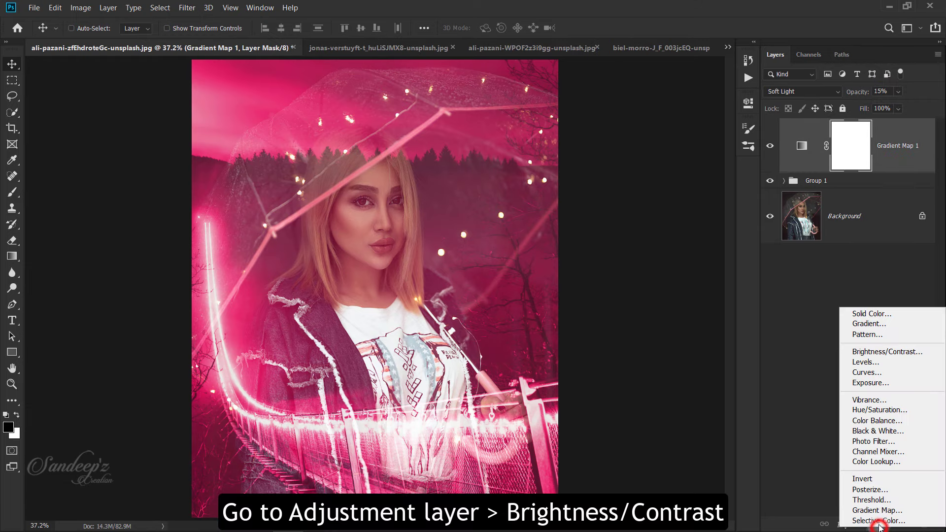
Step: Add a Brightness/Contrast layer with contrast 20 and close its Properties panel
{"action": "left_click", "coordinate": [881, 352]}
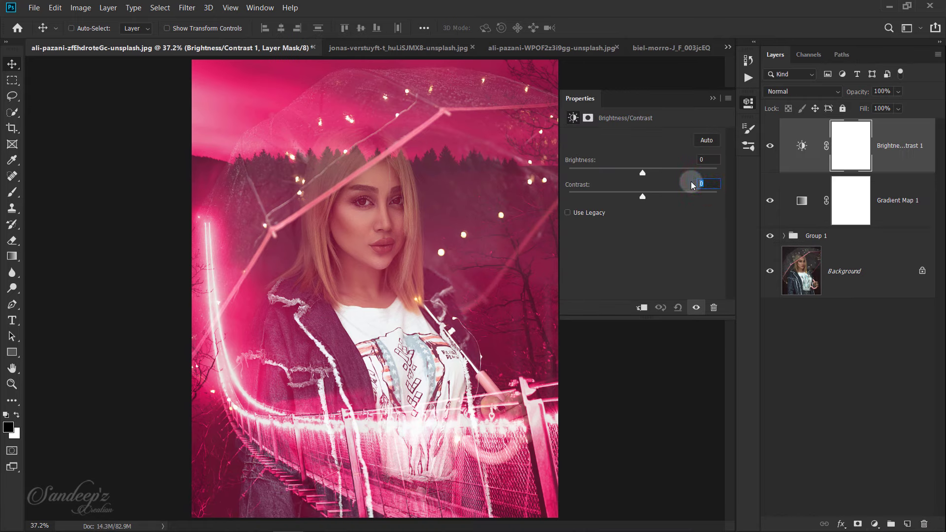
{"action": "type", "text": "15"}
{"action": "type", "text": "20"}
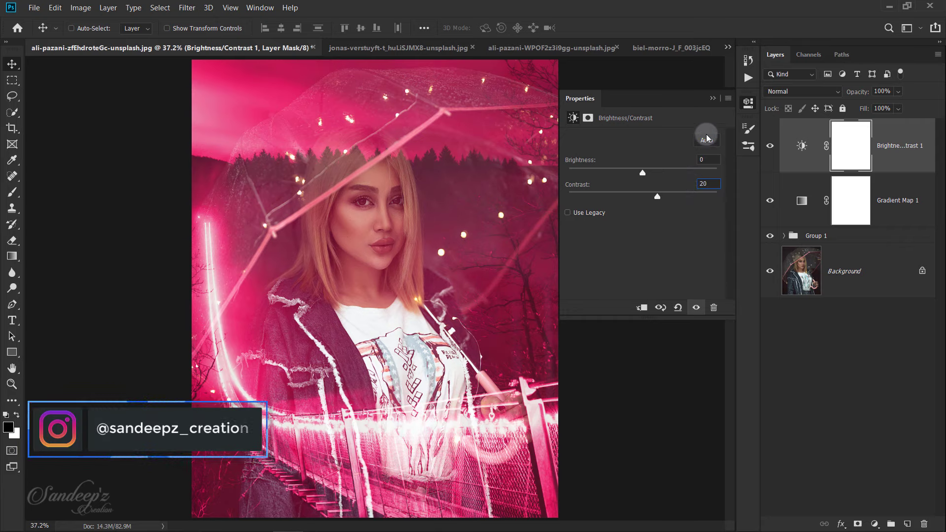
{"action": "left_click", "coordinate": [713, 98]}
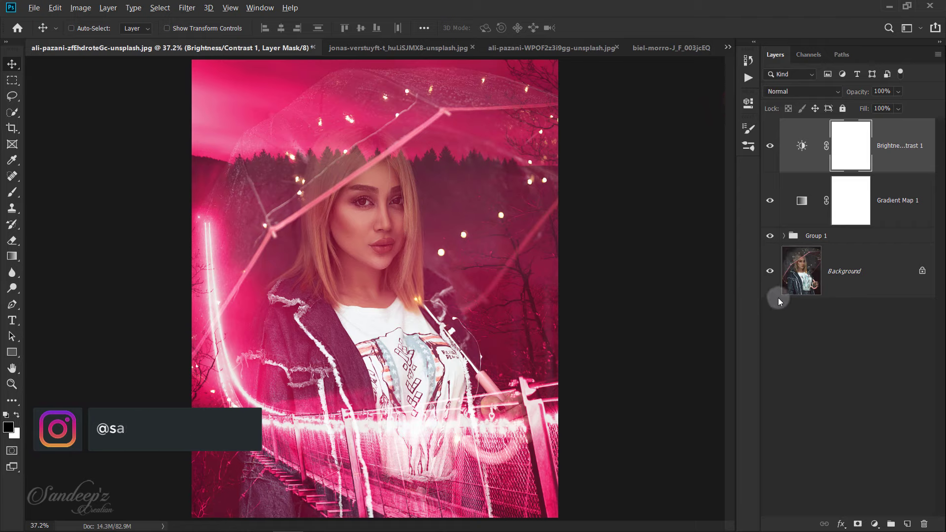
{"action": "left_click", "coordinate": [770, 271], "text": "alt"}
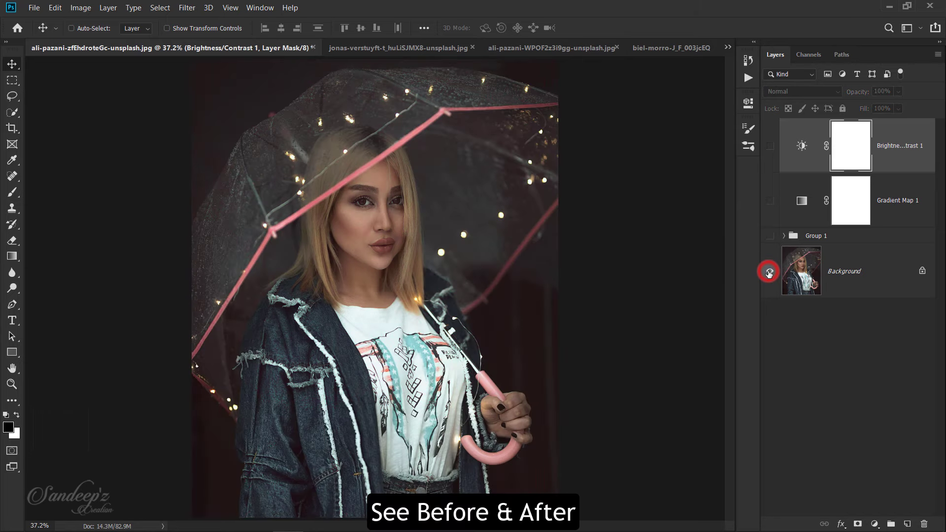
{"action": "left_click", "coordinate": [770, 272], "text": "alt"}
{"action": "left_click", "coordinate": [770, 271], "text": "alt"}
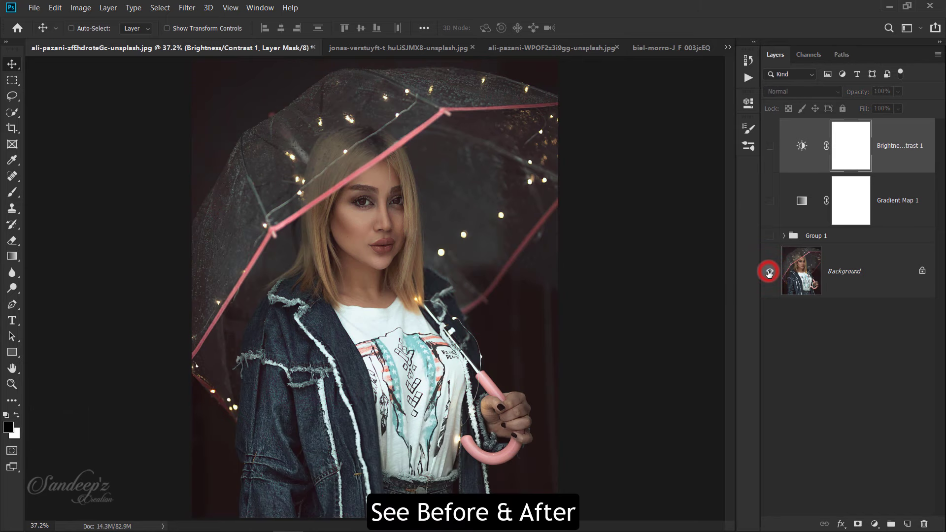
{"action": "left_click", "coordinate": [769, 272], "text": "alt"}
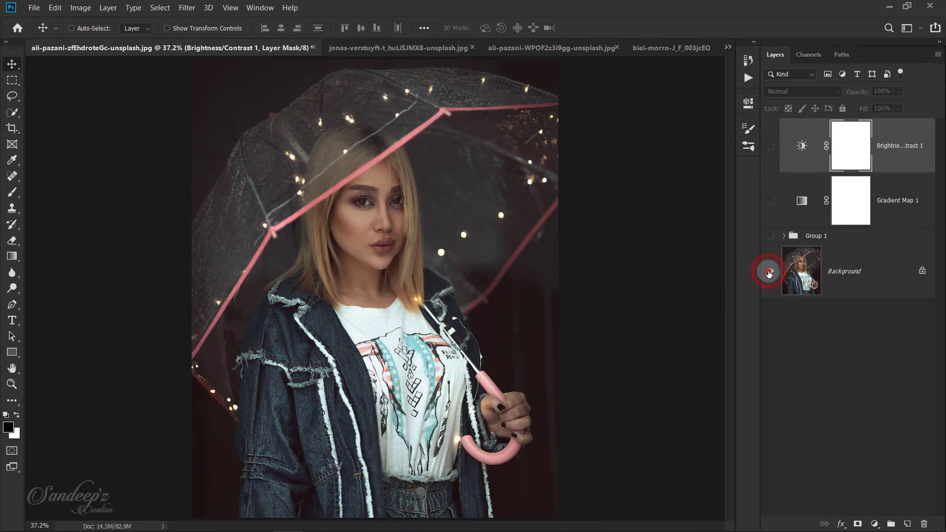
{"action": "left_click", "coordinate": [769, 272], "text": "alt"}
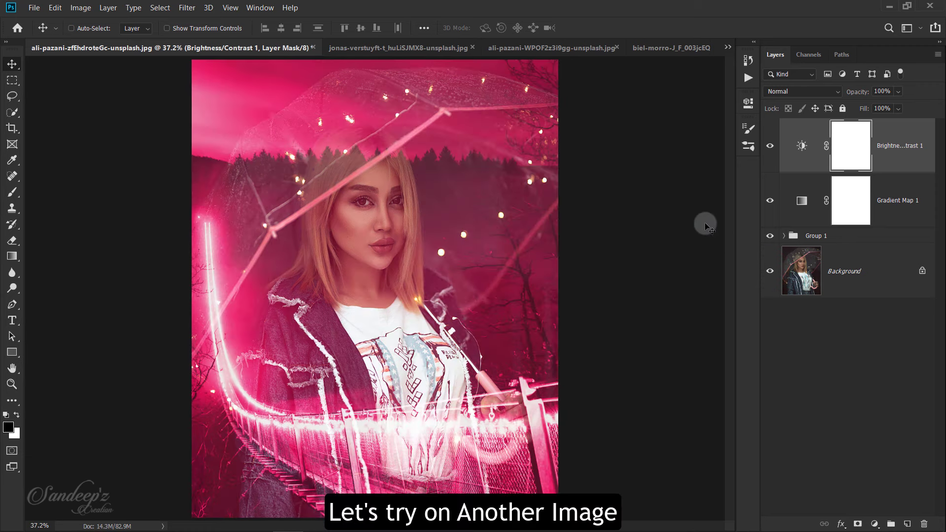
Step: Drag the glowing bulb photo into the second portrait document as Layer 1
{"action": "left_click", "coordinate": [528, 50]}
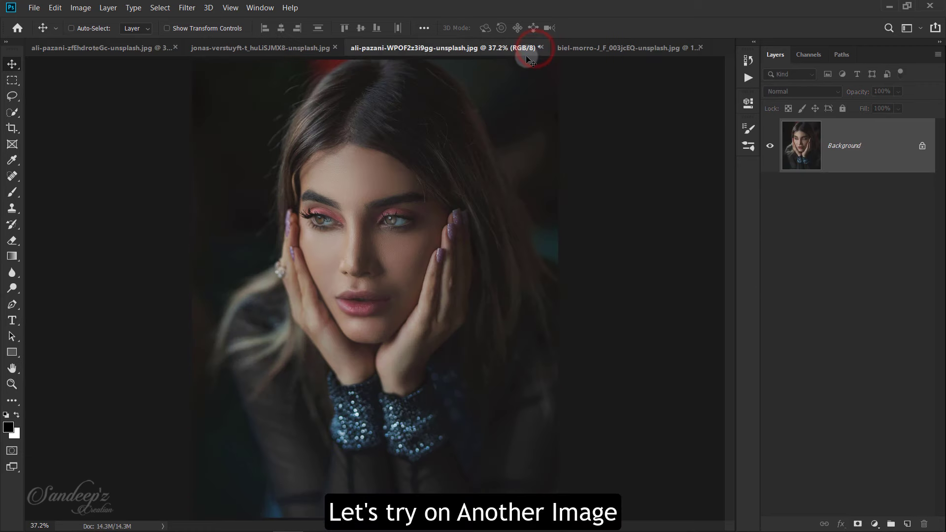
{"action": "left_click", "coordinate": [639, 49]}
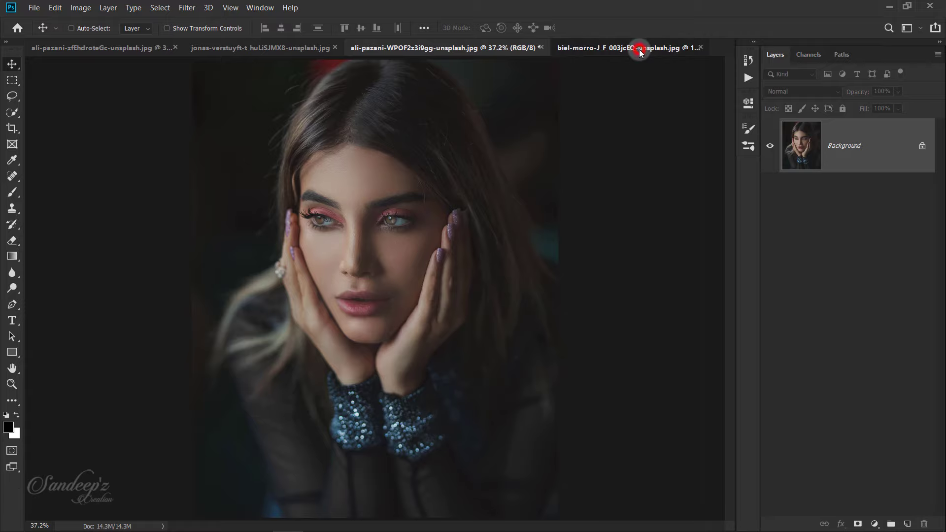
{"action": "left_click", "coordinate": [476, 191]}
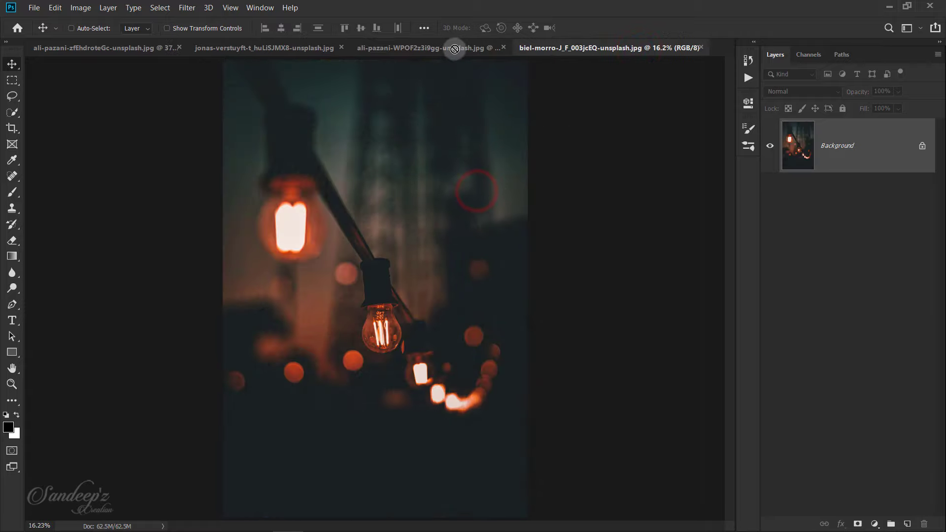
{"action": "mouse_move", "coordinate": [454, 49]}
{"action": "left_mouse_down"}
{"action": "mouse_move", "coordinate": [454, 202]}
{"action": "mouse_move", "coordinate": [405, 247]}
{"action": "left_mouse_up"}
{"action": "key", "text": "ctrl+minus"}
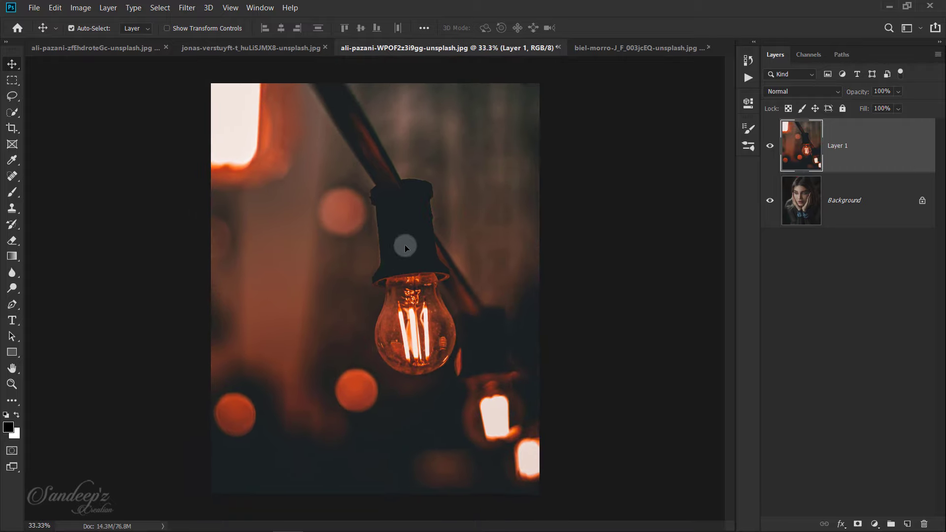
{"action": "key", "text": "ctrl+minus"}
{"action": "key", "text": "ctrl+minus"}
{"action": "key", "text": "ctrl+minus"}
Step: Scale the bulb layer down with Free Transform and move it to cover the canvas
{"action": "key", "text": "ctrl+t"}
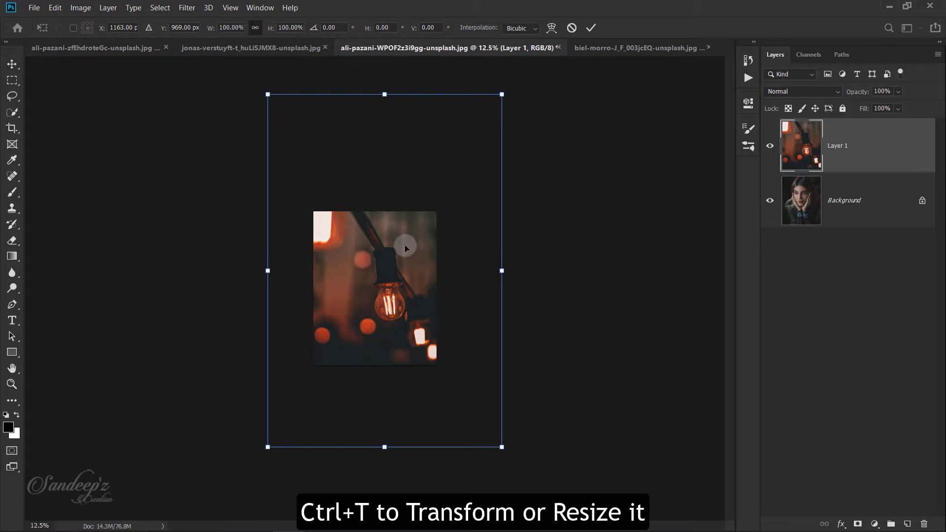
{"action": "left_click_drag", "start_coordinate": [501, 446], "coordinate": [442, 370]}
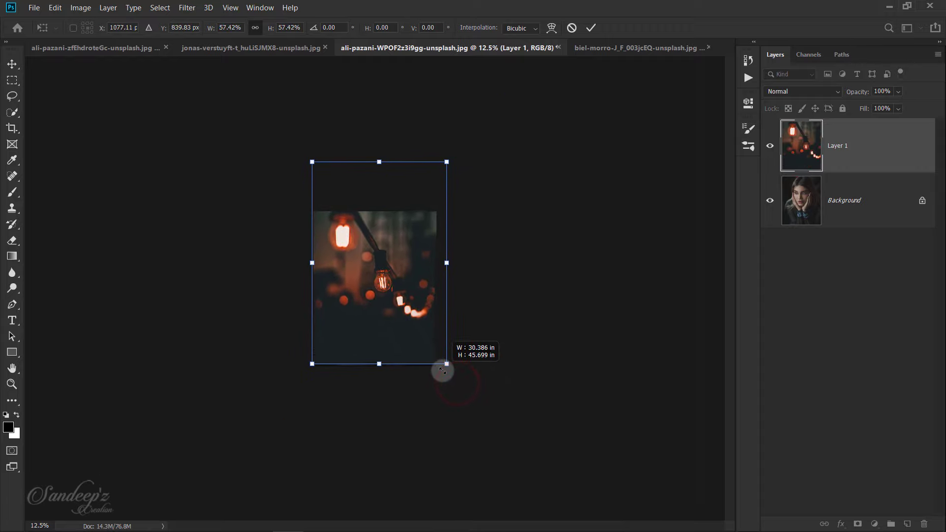
{"action": "left_click", "coordinate": [590, 28]}
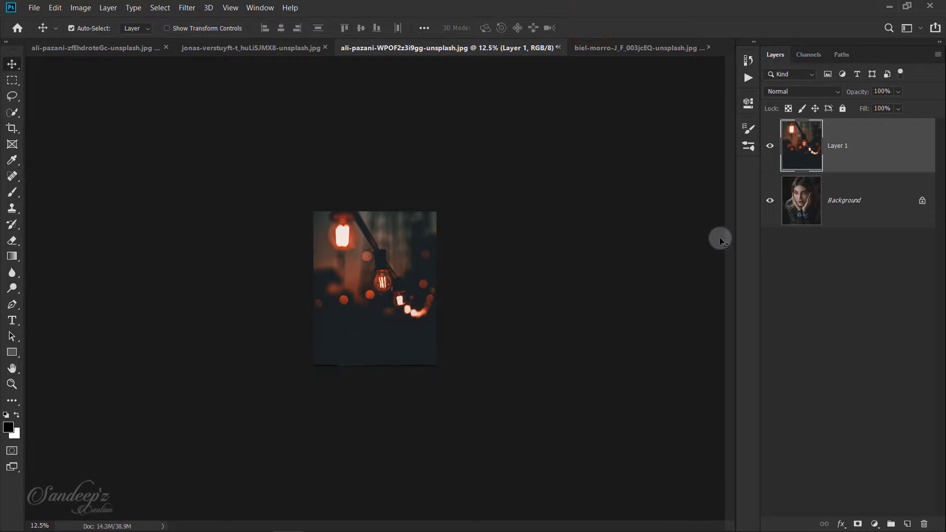
{"action": "key", "text": "ctrl+0"}
{"action": "left_click_drag", "start_coordinate": [517, 265], "coordinate": [511, 338]}
Step: Add an amber Color Fill 1 layer in #ea9a00, blended in Color mode over the bulb
{"action": "left_click", "coordinate": [874, 524]}
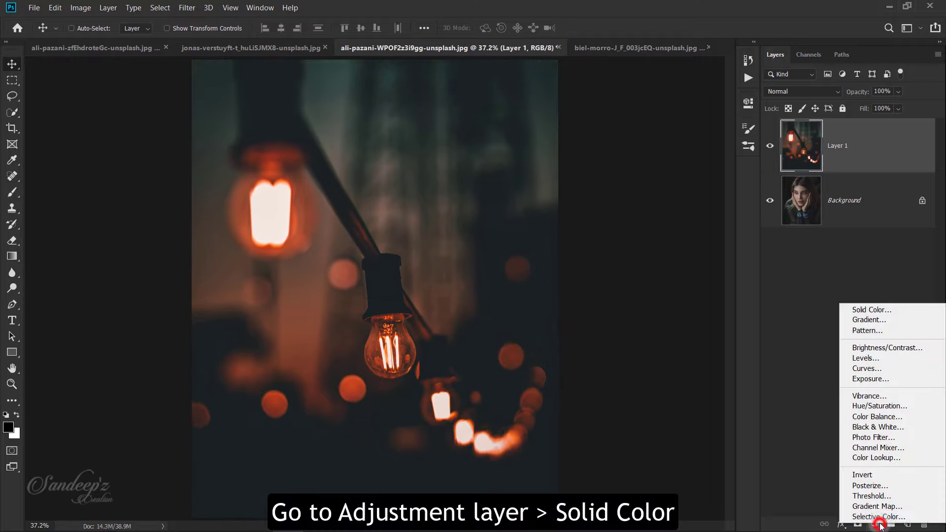
{"action": "left_click", "coordinate": [879, 308]}
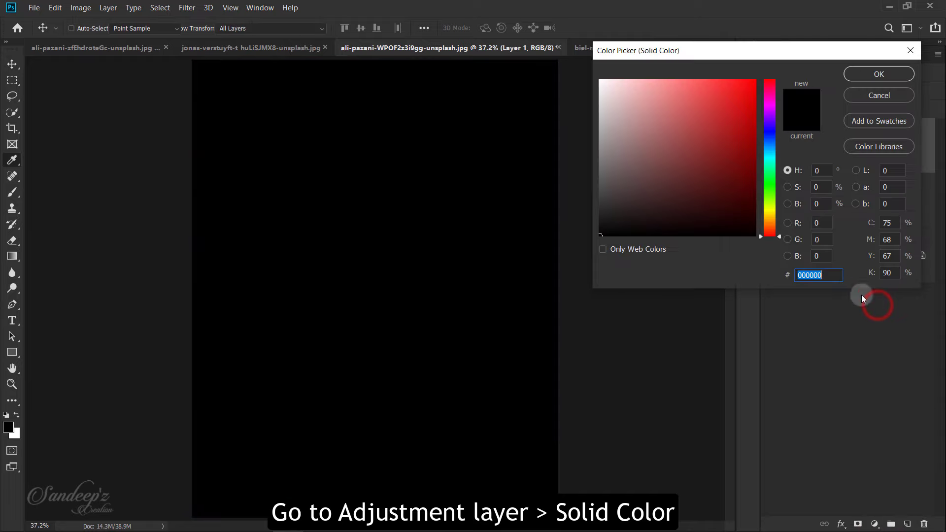
{"action": "left_click_drag", "start_coordinate": [769, 183], "coordinate": [764, 219]}
{"action": "left_click", "coordinate": [748, 127]}
{"action": "left_click", "coordinate": [758, 93]}
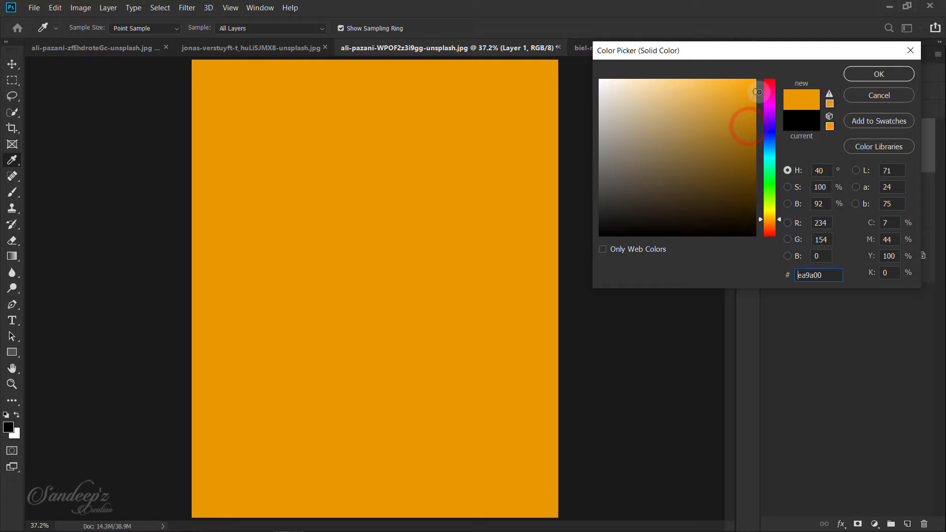
{"action": "left_click", "coordinate": [875, 77]}
{"action": "left_click", "coordinate": [813, 93]}
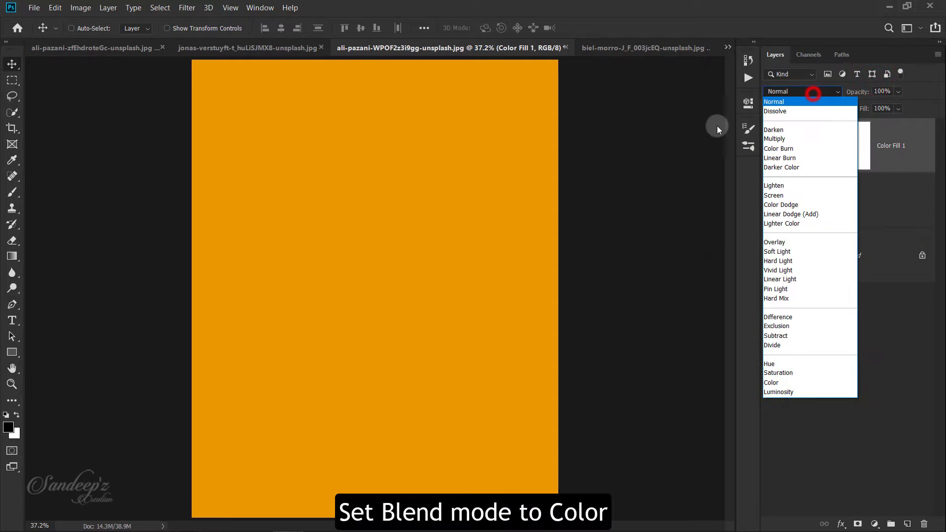
{"action": "left_click", "coordinate": [765, 383]}
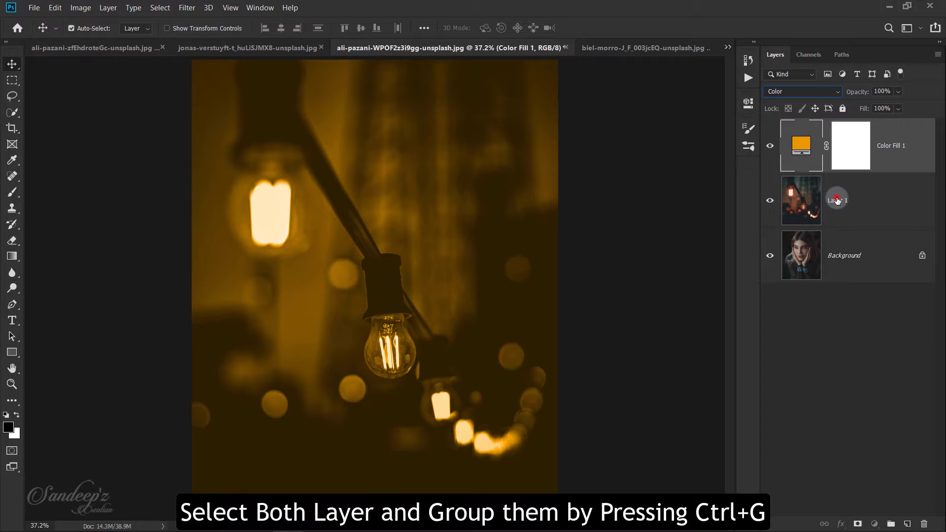
Step: Group the amber fill and bulb photo as Group 1 and set it to Screen
{"action": "left_click", "coordinate": [837, 200], "text": "ctrl"}
{"action": "key", "text": "ctrl+g"}
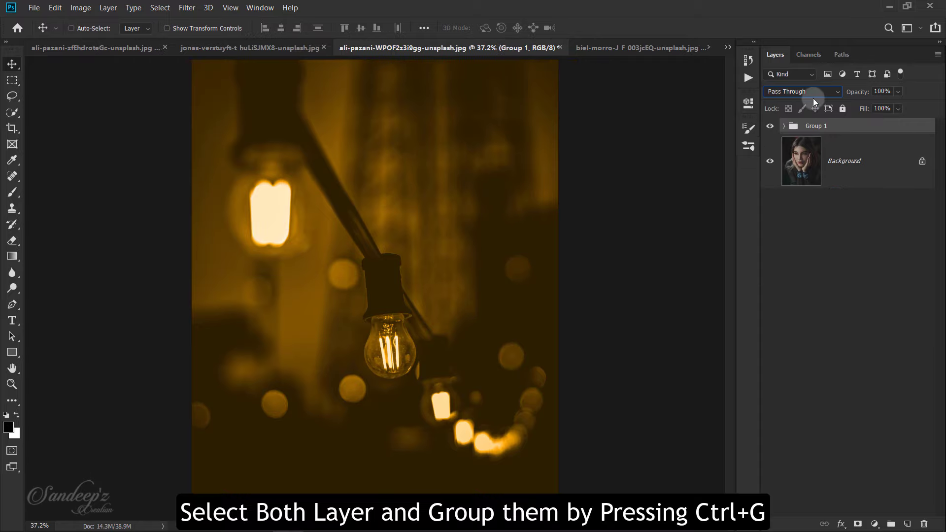
{"action": "left_click", "coordinate": [809, 92]}
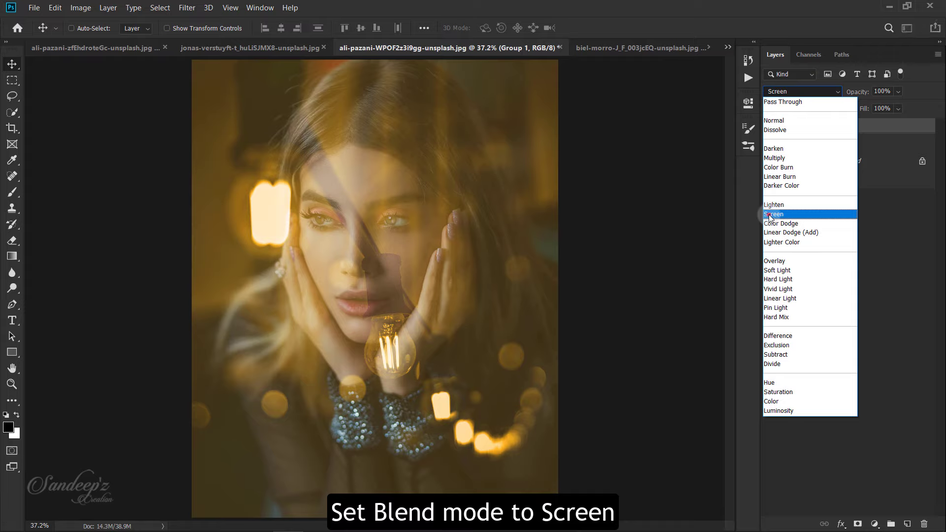
{"action": "left_click", "coordinate": [771, 214]}
{"action": "left_click", "coordinate": [784, 127]}
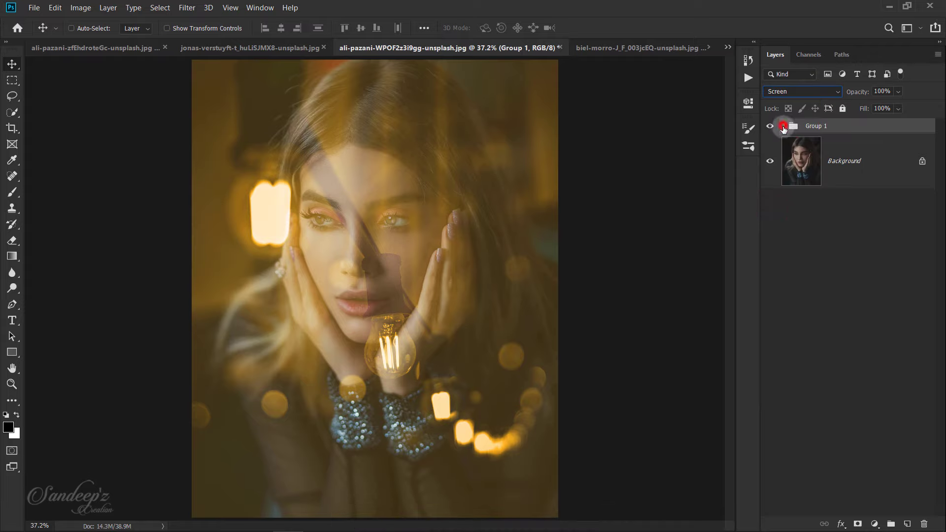
Step: Change the Color Fill 1 colour to #f29317 and collapse Group 1
{"action": "left_click", "coordinate": [813, 165]}
{"action": "double_click", "coordinate": [808, 168]}
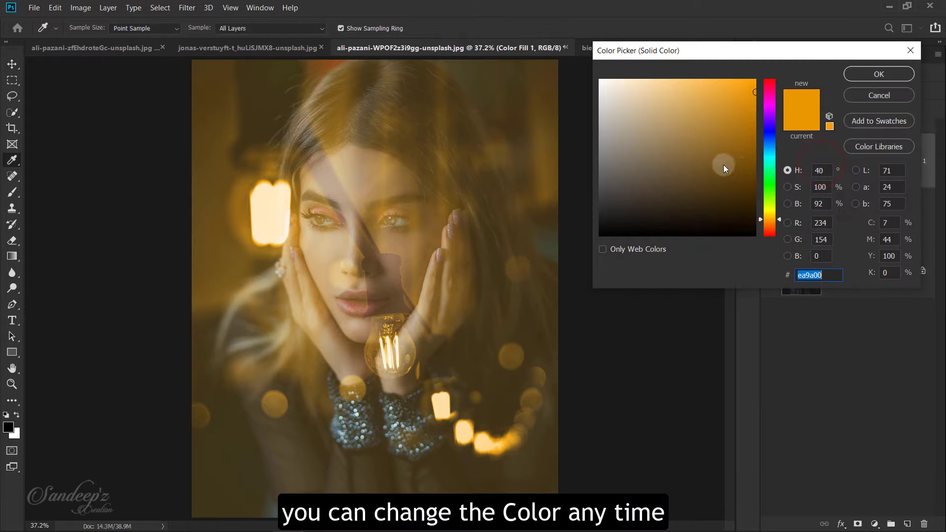
{"action": "left_click_drag", "start_coordinate": [769, 221], "coordinate": [773, 221]}
{"action": "left_click", "coordinate": [742, 87]}
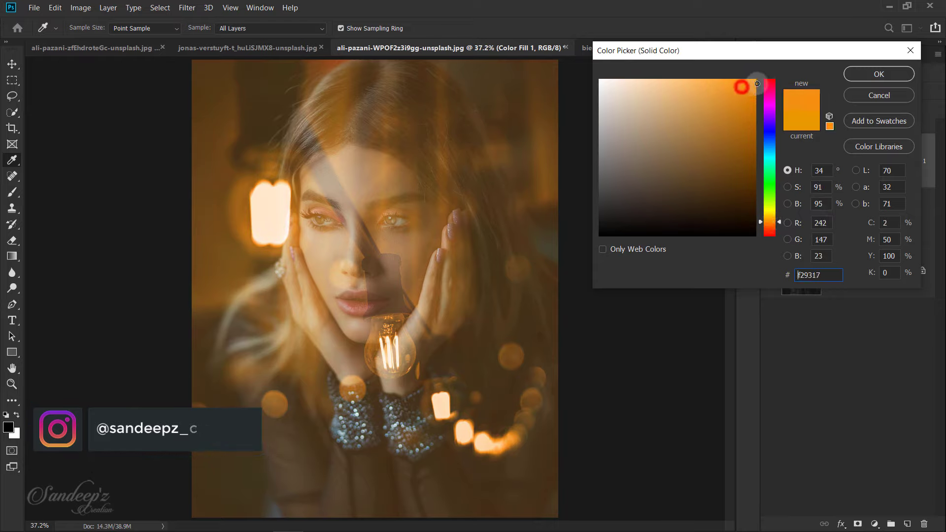
{"action": "left_click", "coordinate": [878, 73]}
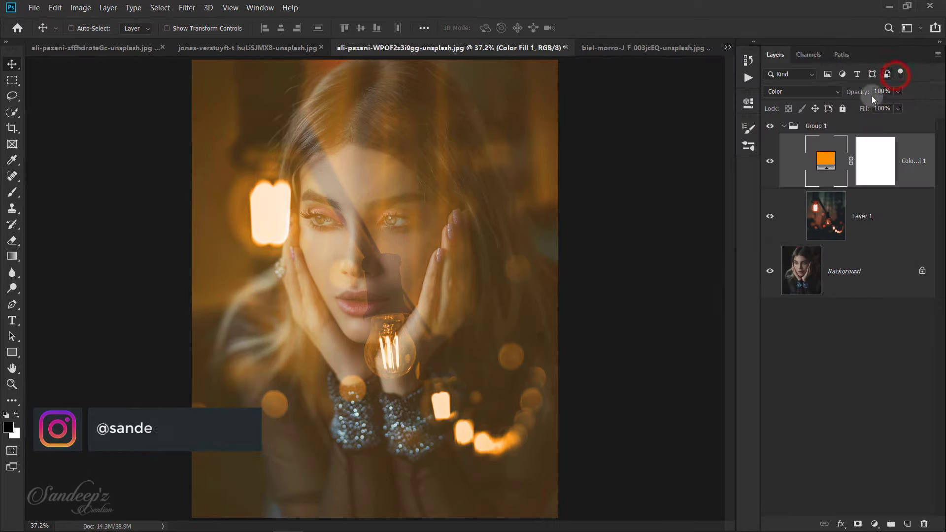
{"action": "left_click", "coordinate": [787, 126]}
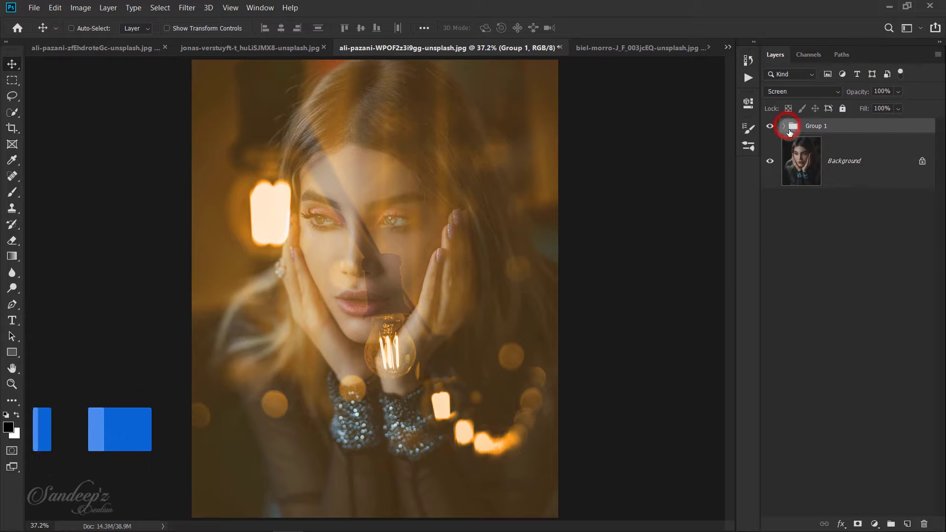
Step: Compare Group 1 against the original, then enlarge and reposition it with Free Transform
{"action": "key", "text": "ctrl"}
{"action": "key", "text": "ctrl+minus"}
{"action": "key", "text": "ctrl+minus"}
{"action": "key", "text": "ctrl+minus"}
{"action": "left_click", "coordinate": [771, 126]}
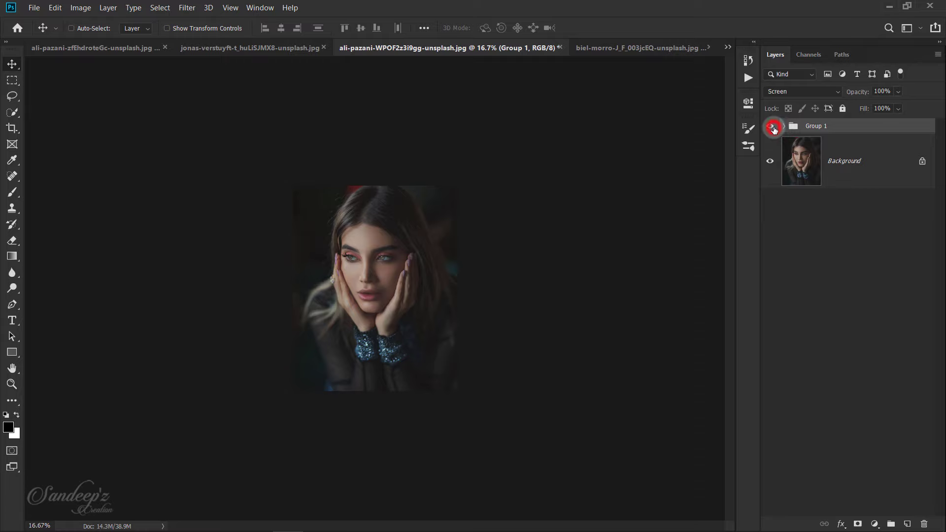
{"action": "left_click", "coordinate": [772, 127]}
{"action": "key", "text": "ctrl+t"}
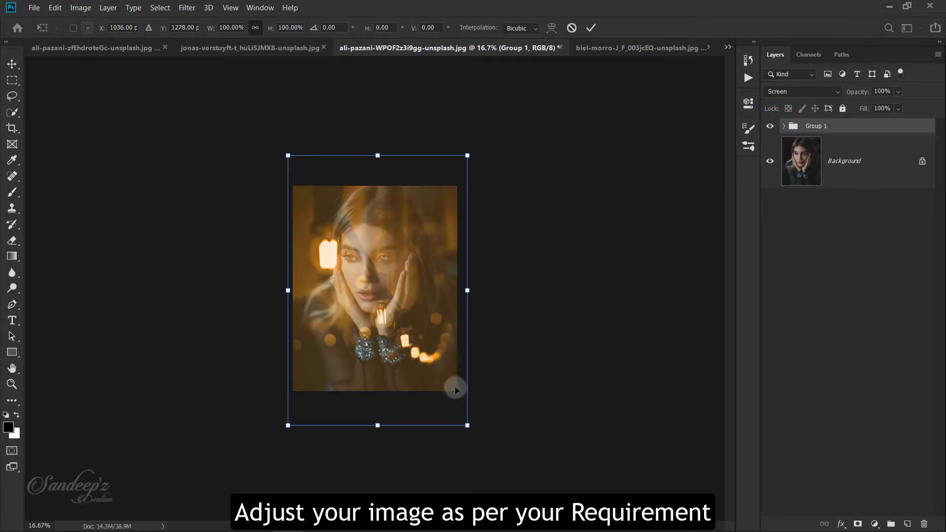
{"action": "left_click_drag", "start_coordinate": [468, 427], "coordinate": [484, 450]}
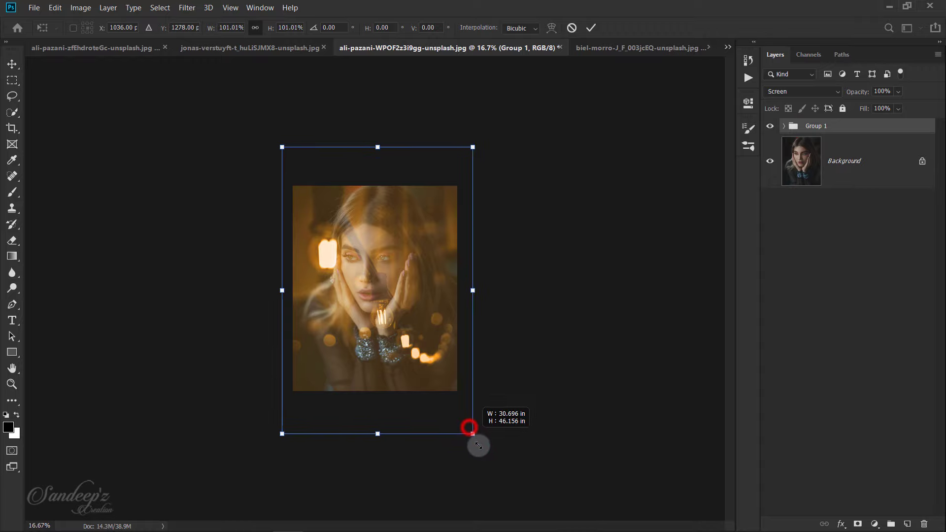
{"action": "mouse_move", "coordinate": [448, 392]}
{"action": "left_mouse_down"}
{"action": "mouse_move", "coordinate": [429, 386]}
{"action": "mouse_move", "coordinate": [431, 370]}
{"action": "mouse_move", "coordinate": [423, 400]}
{"action": "mouse_move", "coordinate": [422, 357]}
{"action": "mouse_move", "coordinate": [457, 334]}
{"action": "mouse_move", "coordinate": [444, 351]}
{"action": "left_mouse_up"}
Step: Flip the bulb overlay horizontally, scale it to 126.25%, move it up, and commit
{"action": "right_click", "coordinate": [422, 357]}
{"action": "left_click", "coordinate": [450, 508]}
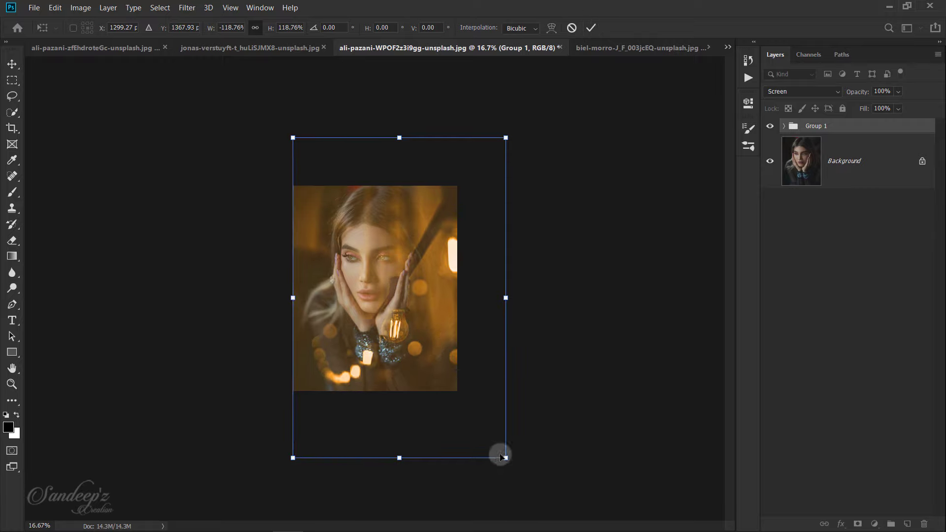
{"action": "left_click_drag", "start_coordinate": [507, 458], "coordinate": [521, 481]}
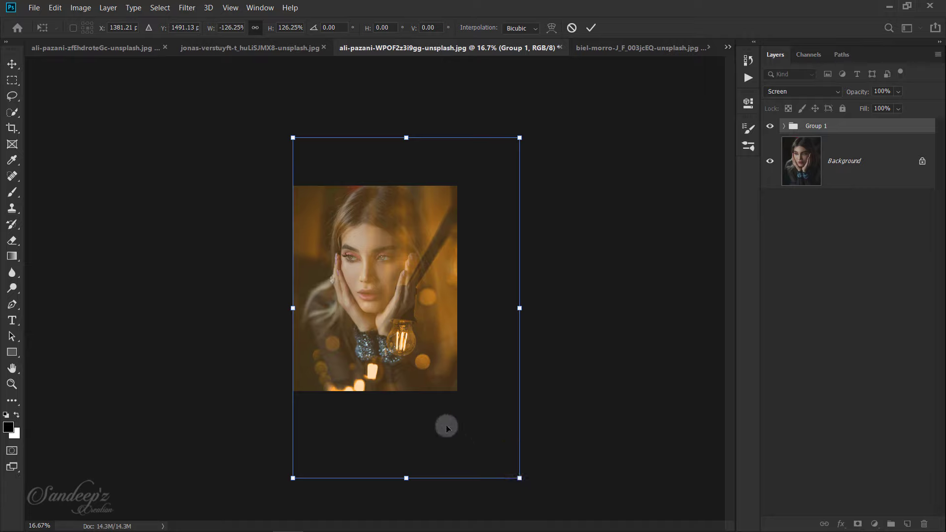
{"action": "left_click_drag", "start_coordinate": [448, 365], "coordinate": [448, 353]}
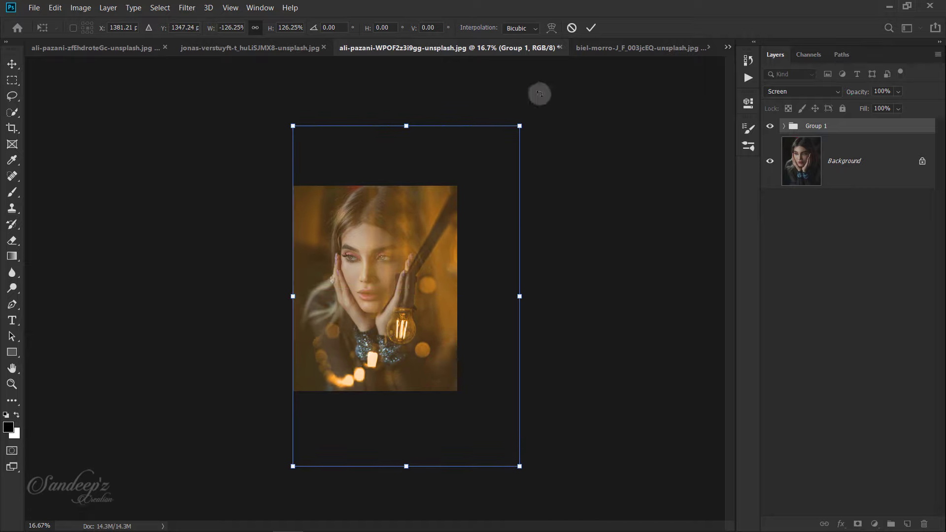
{"action": "left_click", "coordinate": [591, 28]}
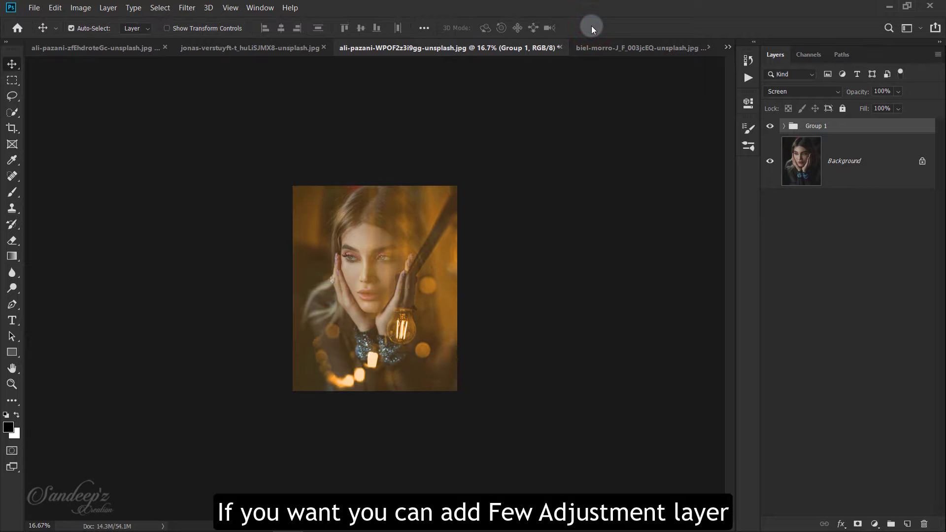
Step: Fit the image to the window and add a Violet, Orange Gradient Map layer
{"action": "key", "text": "ctrl+0"}
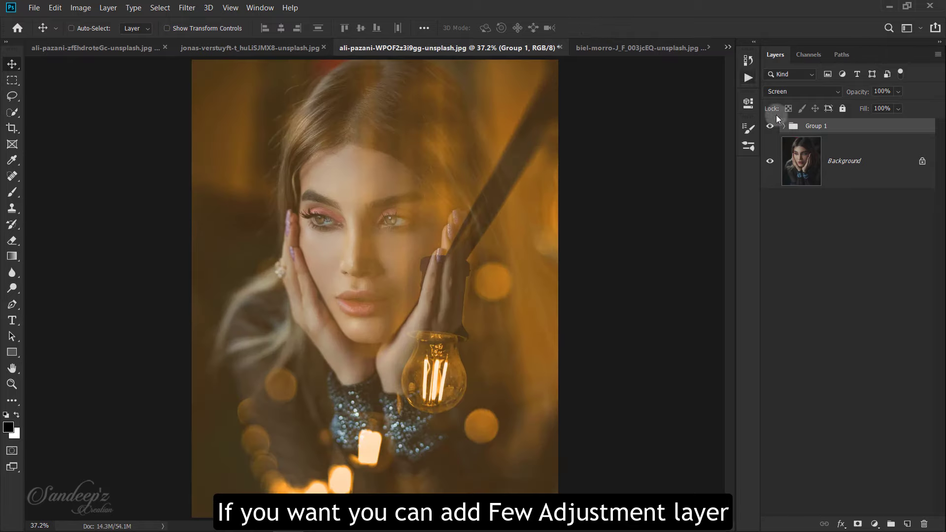
{"action": "left_click", "coordinate": [874, 524]}
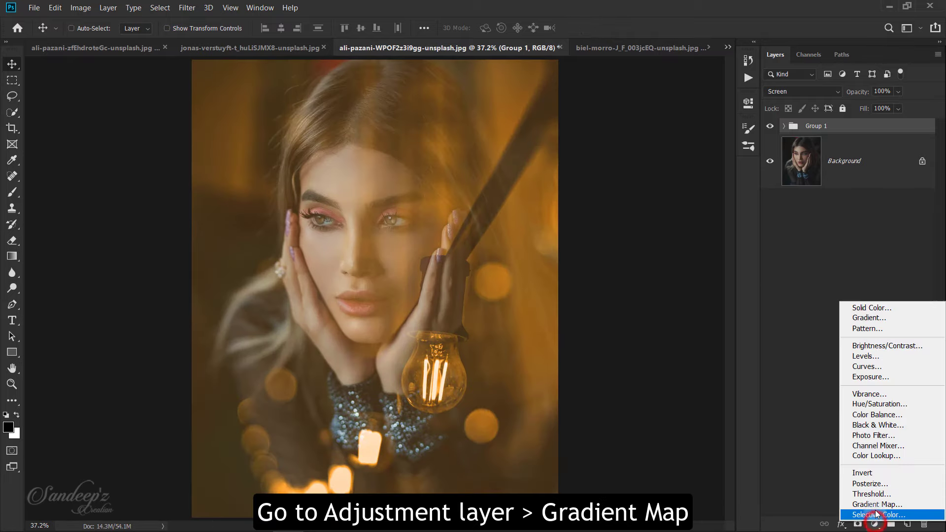
{"action": "left_click", "coordinate": [876, 504]}
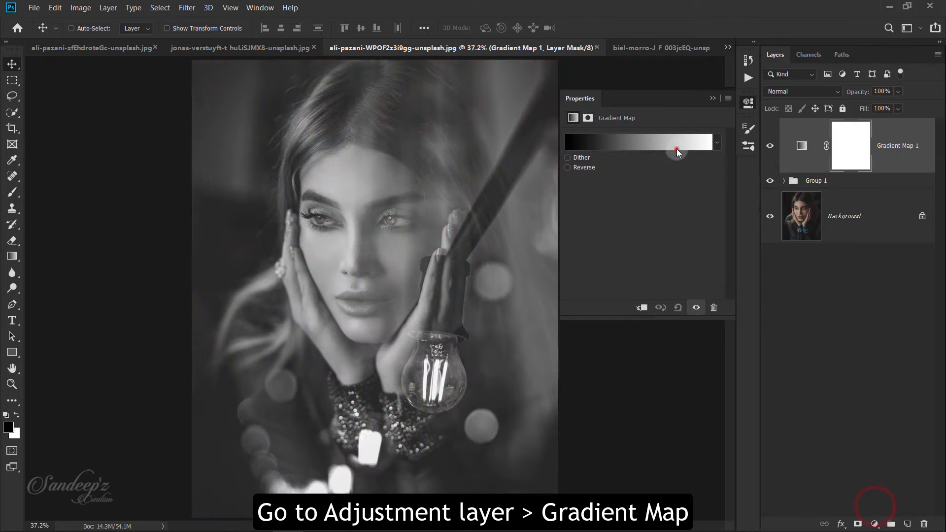
{"action": "left_click", "coordinate": [675, 143]}
{"action": "left_click", "coordinate": [694, 95]}
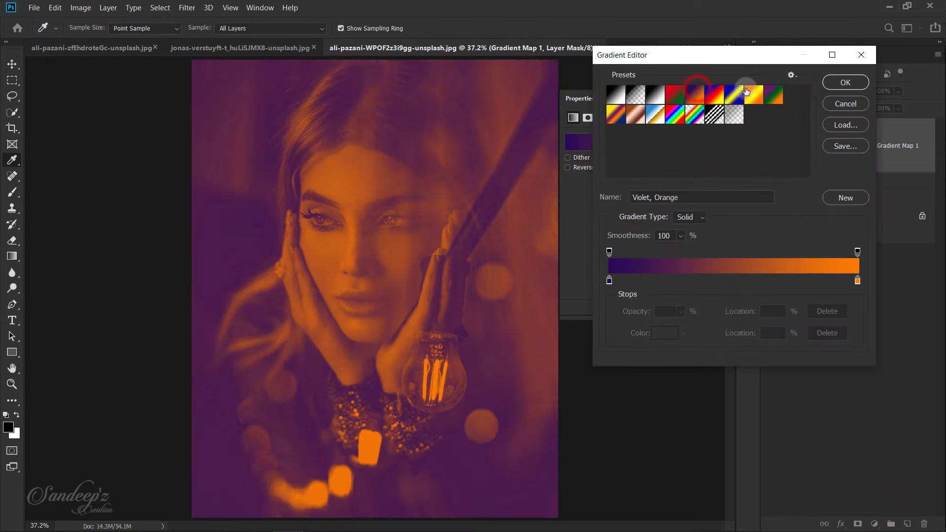
{"action": "left_click", "coordinate": [837, 85]}
{"action": "left_click", "coordinate": [714, 99]}
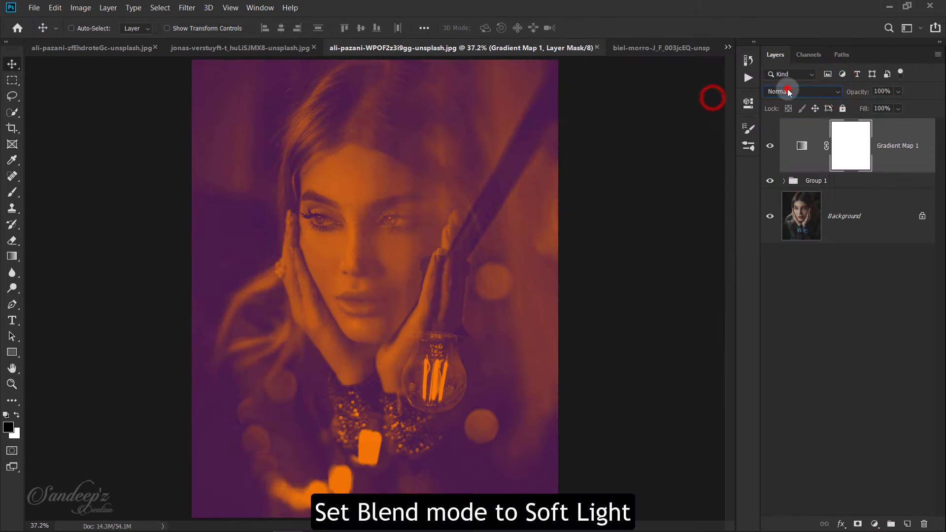
Step: Set Gradient Map 1 to Soft Light blend mode at 15% opacity
{"action": "left_click", "coordinate": [801, 91]}
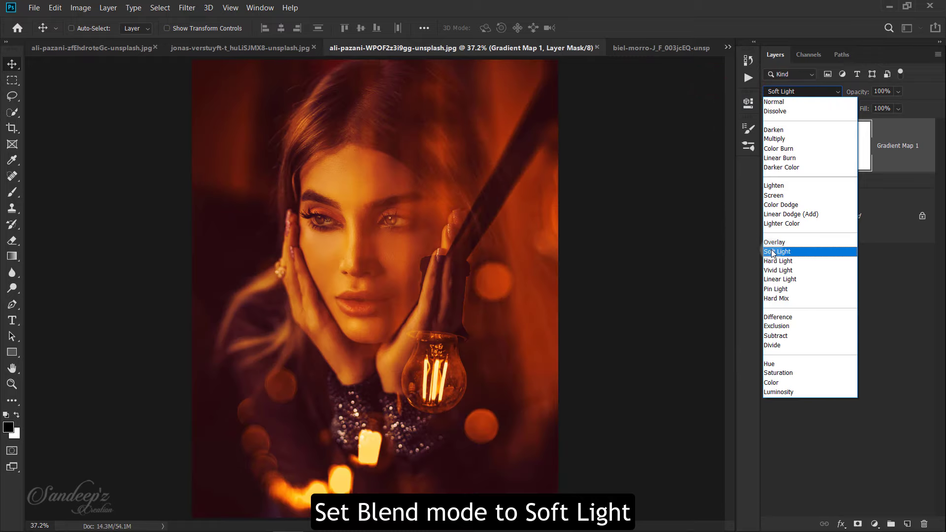
{"action": "left_click", "coordinate": [777, 252]}
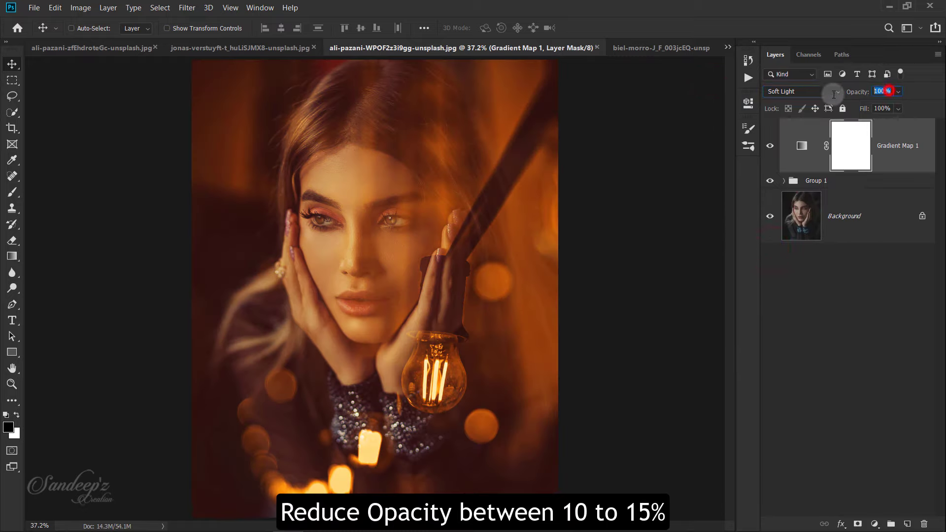
{"action": "left_click", "coordinate": [881, 91]}
{"action": "type", "text": "1"}
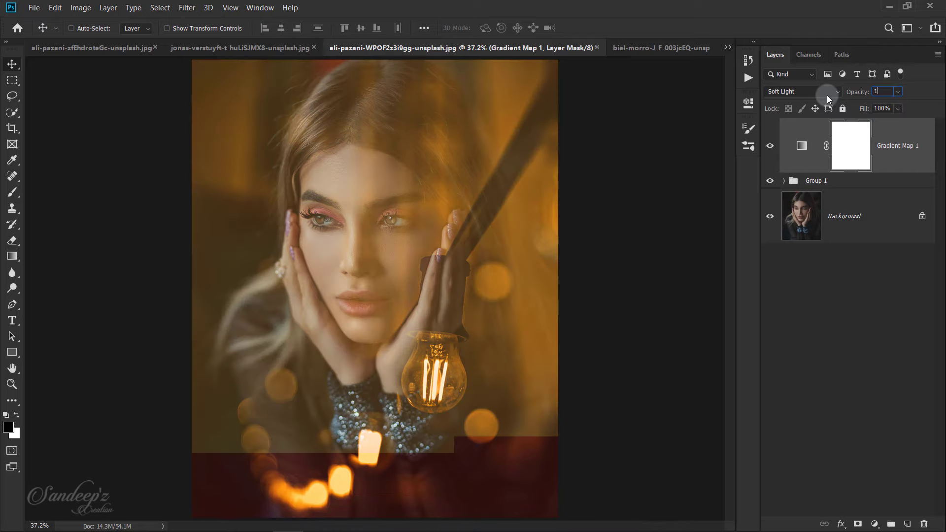
{"action": "type", "text": "5"}
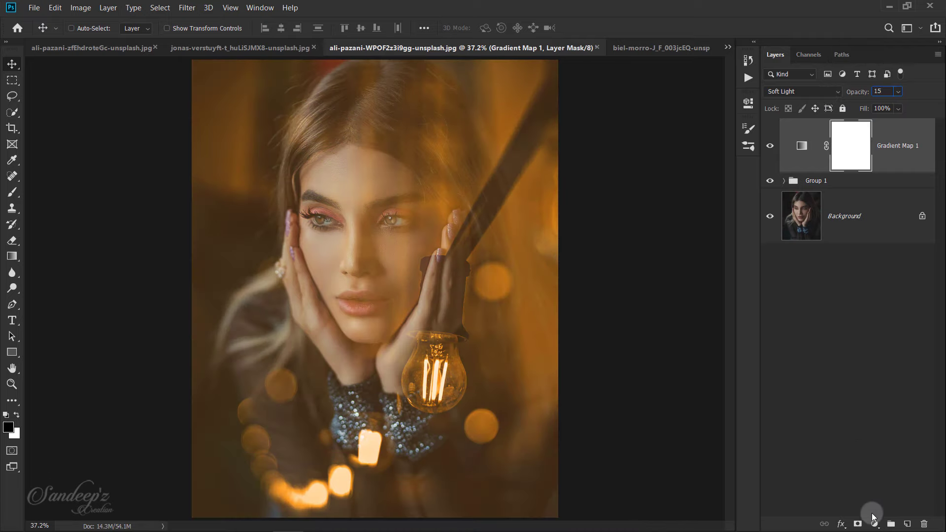
{"action": "left_click", "coordinate": [872, 518]}
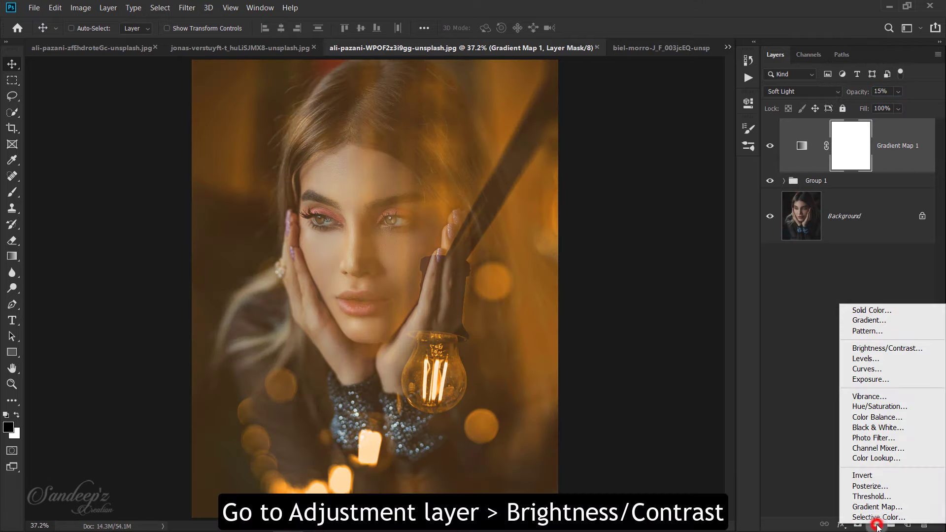
Step: Add a Brightness/Contrast adjustment layer with contrast set to 20
{"action": "left_click", "coordinate": [882, 349]}
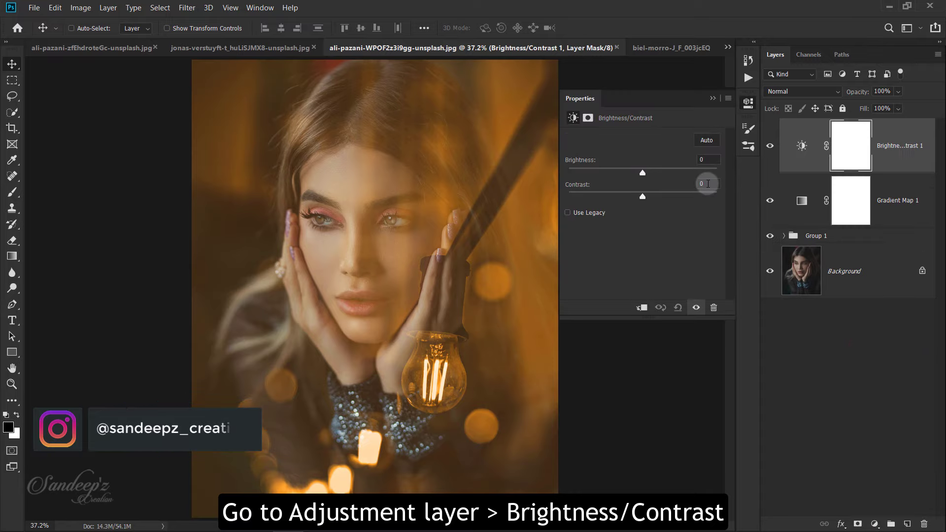
{"action": "left_click", "coordinate": [707, 184]}
{"action": "type", "text": "20"}
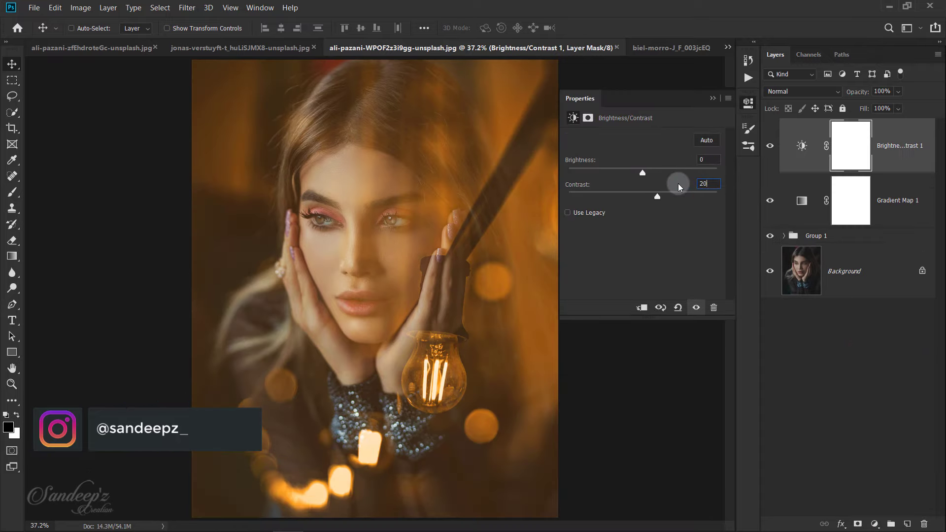
{"action": "left_click", "coordinate": [709, 96]}
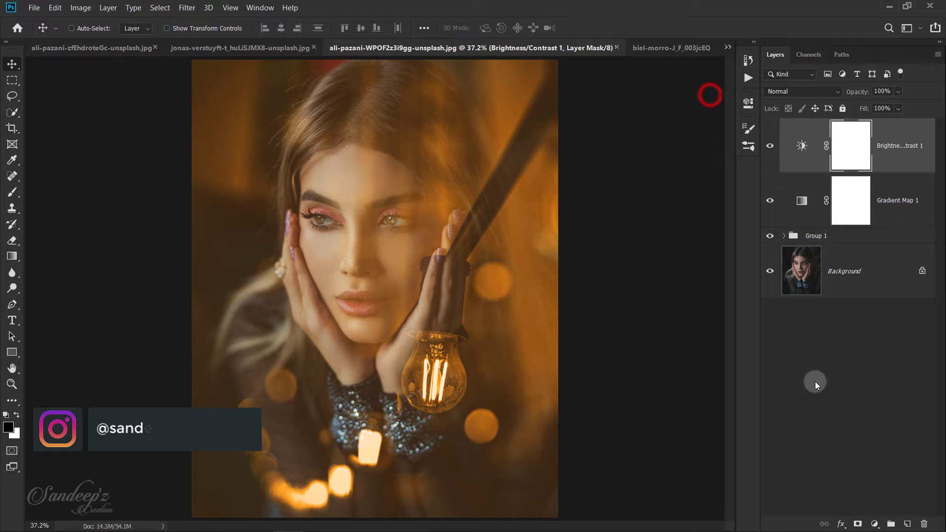
Step: Add a Curves layer that lifts the black point and adds a midtone point, then compare it on and off
{"action": "left_click", "coordinate": [875, 523]}
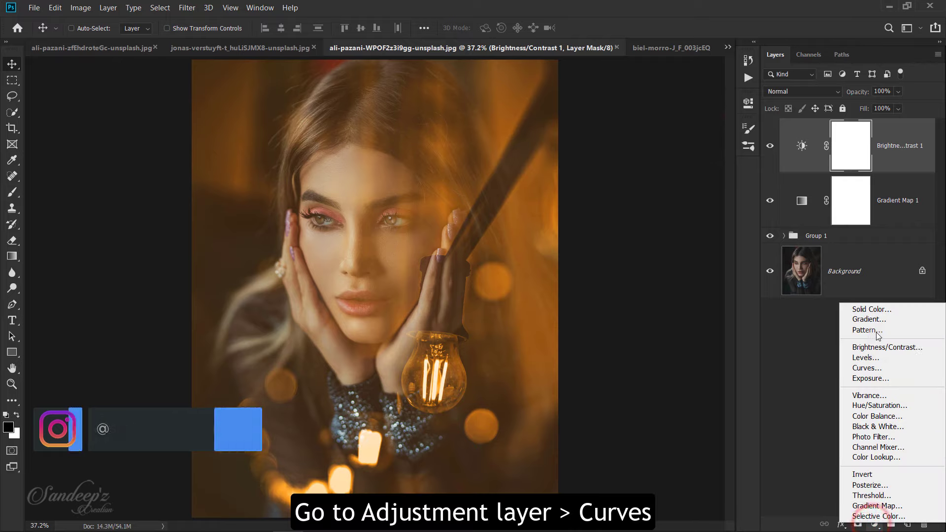
{"action": "left_click", "coordinate": [872, 368]}
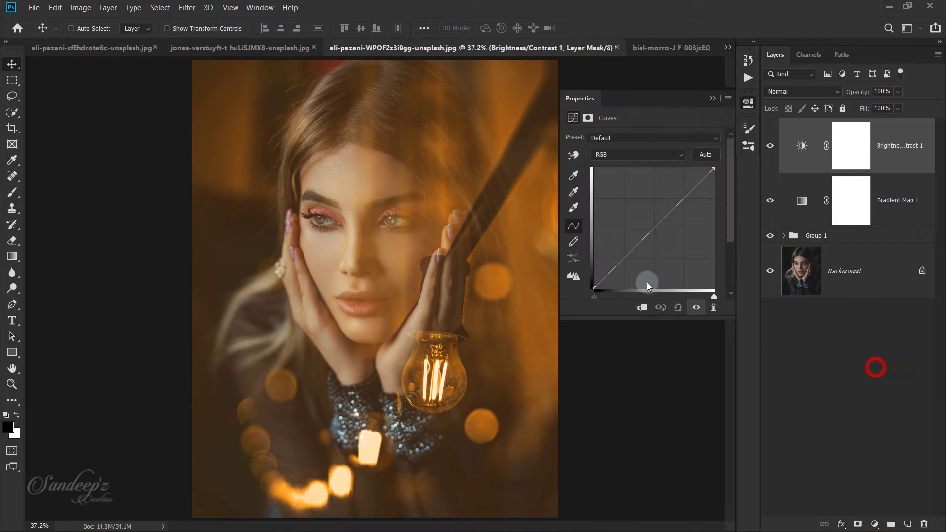
{"action": "left_click_drag", "start_coordinate": [595, 288], "coordinate": [595, 280]}
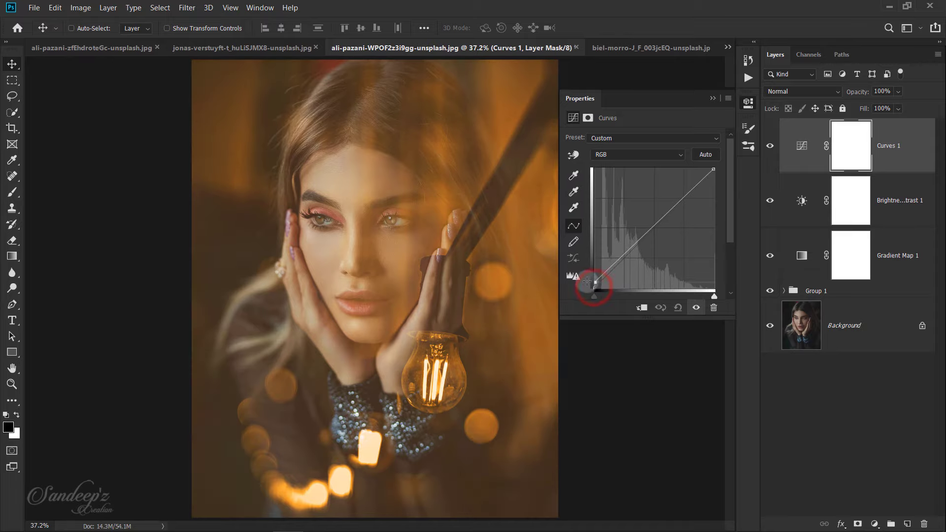
{"action": "left_click", "coordinate": [633, 244]}
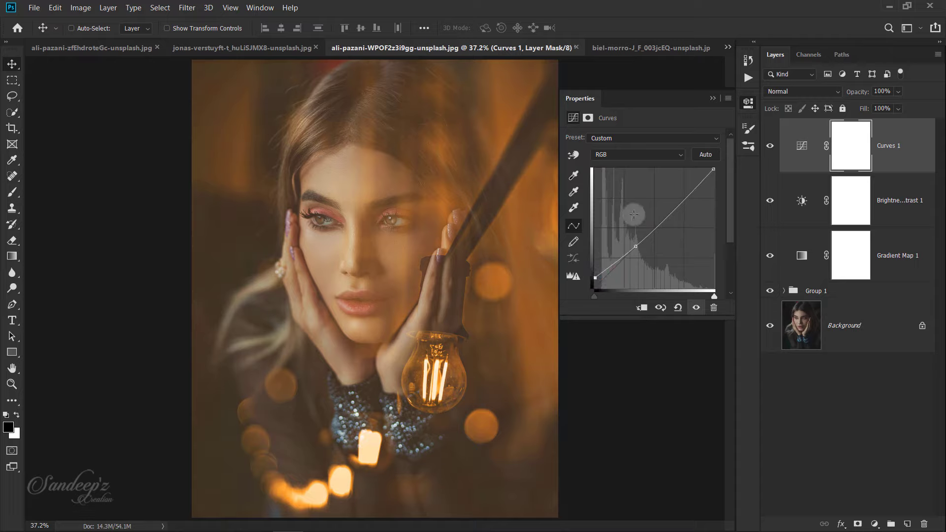
{"action": "left_click", "coordinate": [712, 98]}
{"action": "left_click", "coordinate": [769, 147]}
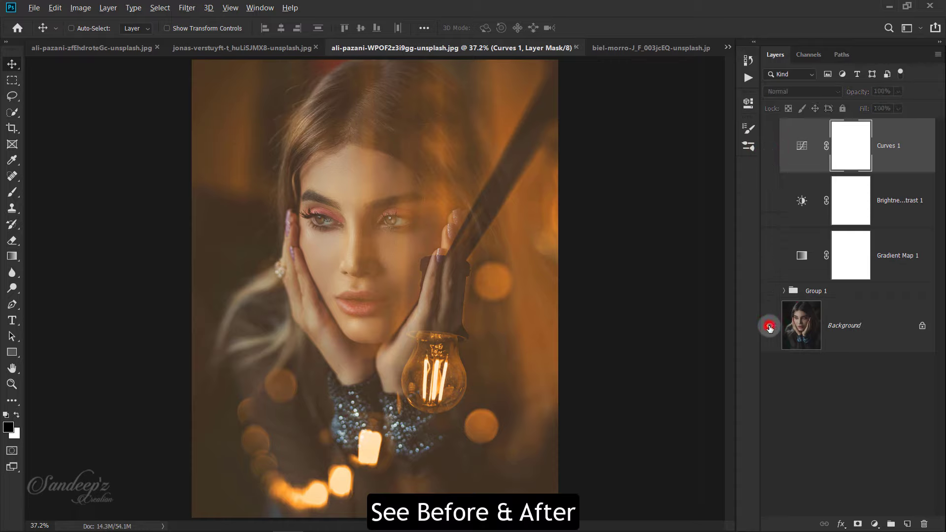
{"action": "left_click", "coordinate": [769, 325], "text": "alt"}
{"action": "left_click", "coordinate": [769, 327], "text": "alt"}
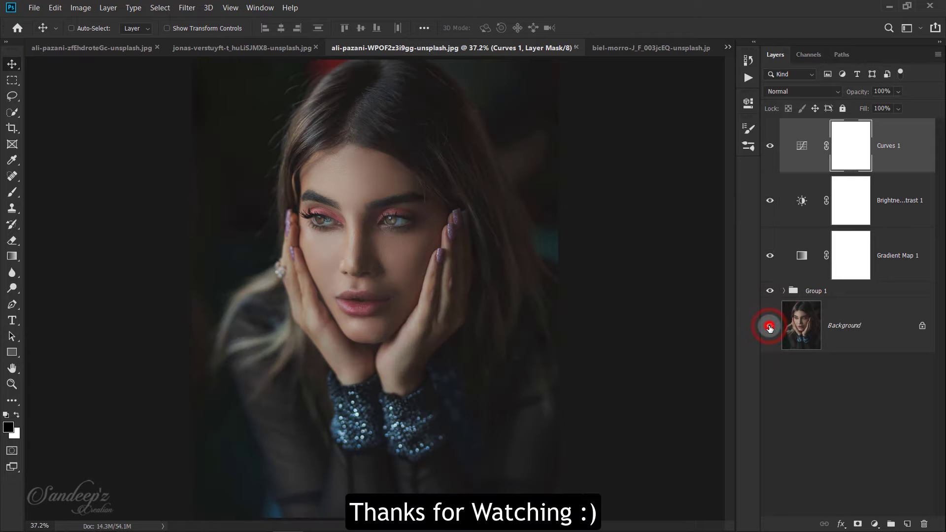
{"action": "left_click", "coordinate": [769, 327], "text": "alt"}
{"action": "left_click", "coordinate": [770, 327], "text": "alt"}
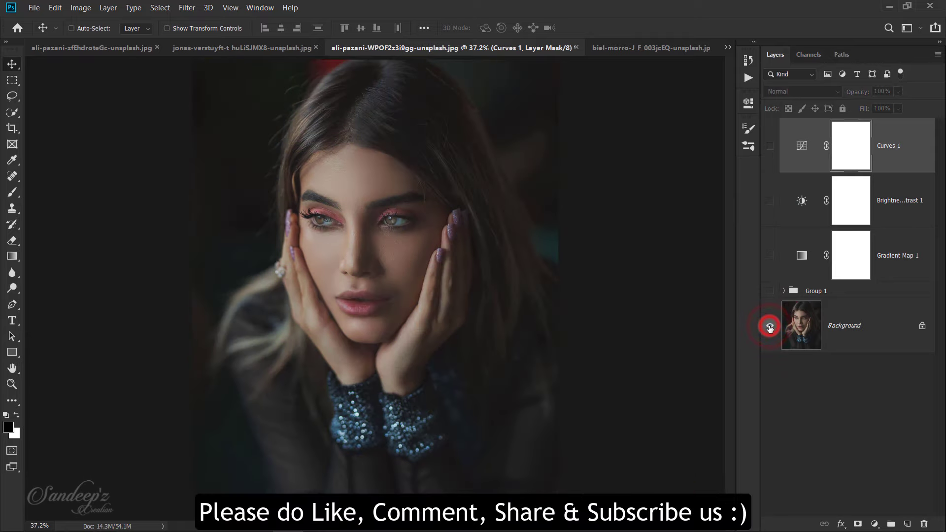
{"action": "left_click", "coordinate": [769, 327], "text": "alt"}
{"action": "left_click", "coordinate": [770, 326], "text": "alt"}
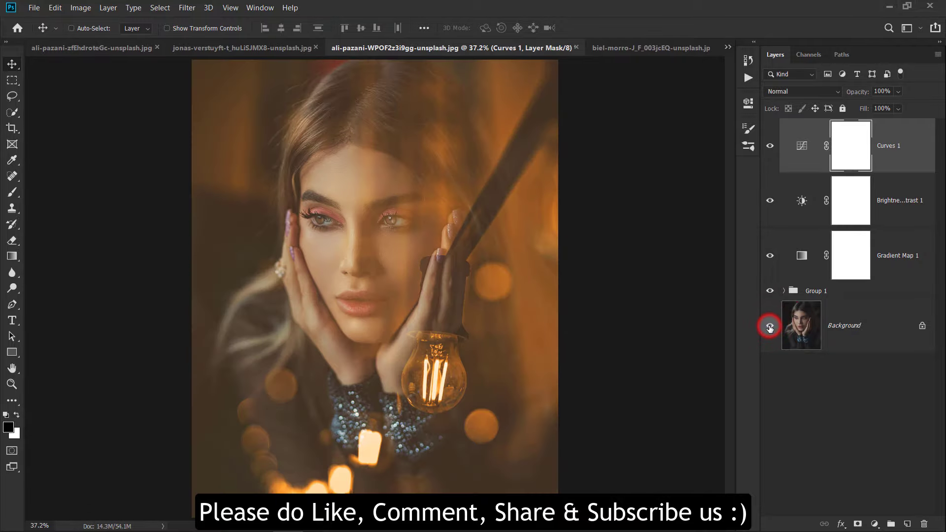